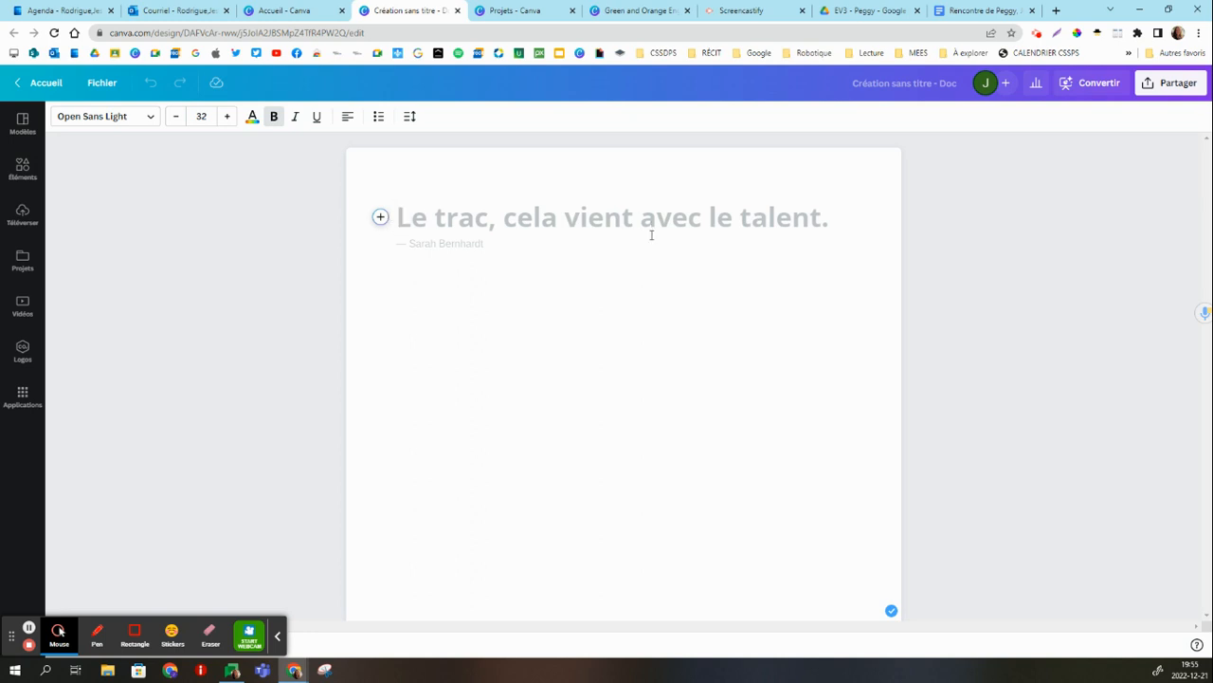
# Enter the title "Titre" and two lines of text below it, "fisdufisudfsdf" and "dfsdfsdfsd".
pyautogui.write('Titre')
pyautogui.press('Return')
pyautogui.write('fisdufisudfsdf')
pyautogui.press('Return')
pyautogui.write('dfsdfsdfsd')
pyautogui.press('Return')
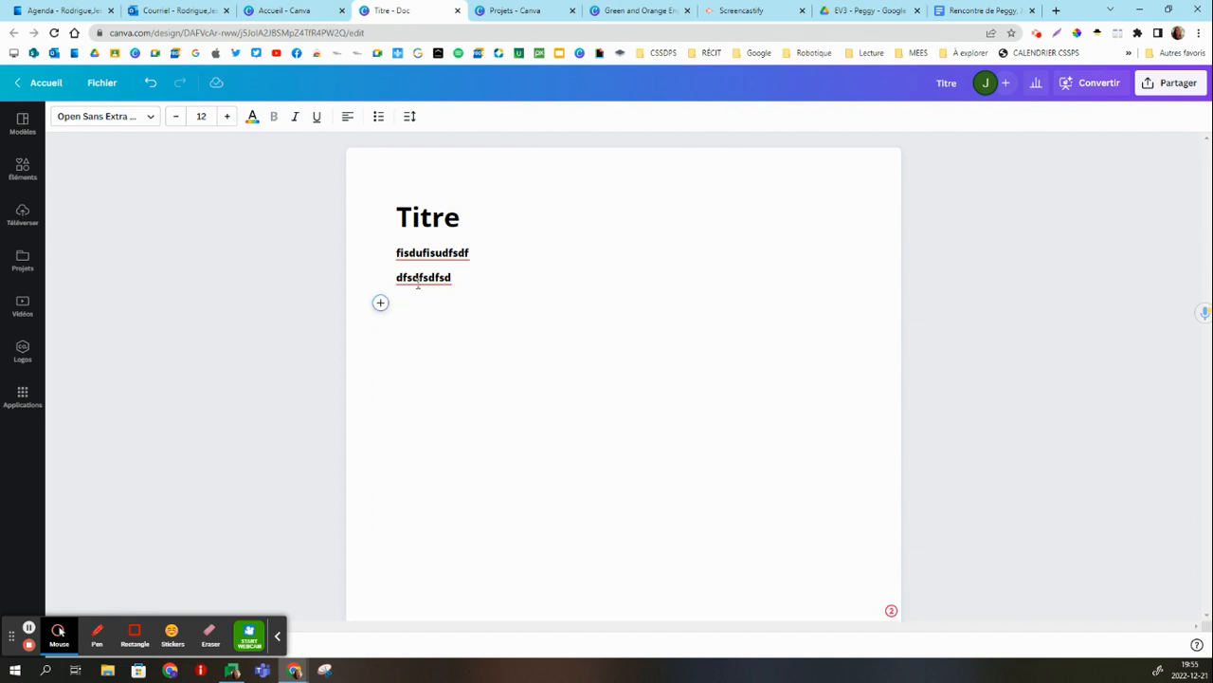
pyautogui.click(151, 121)
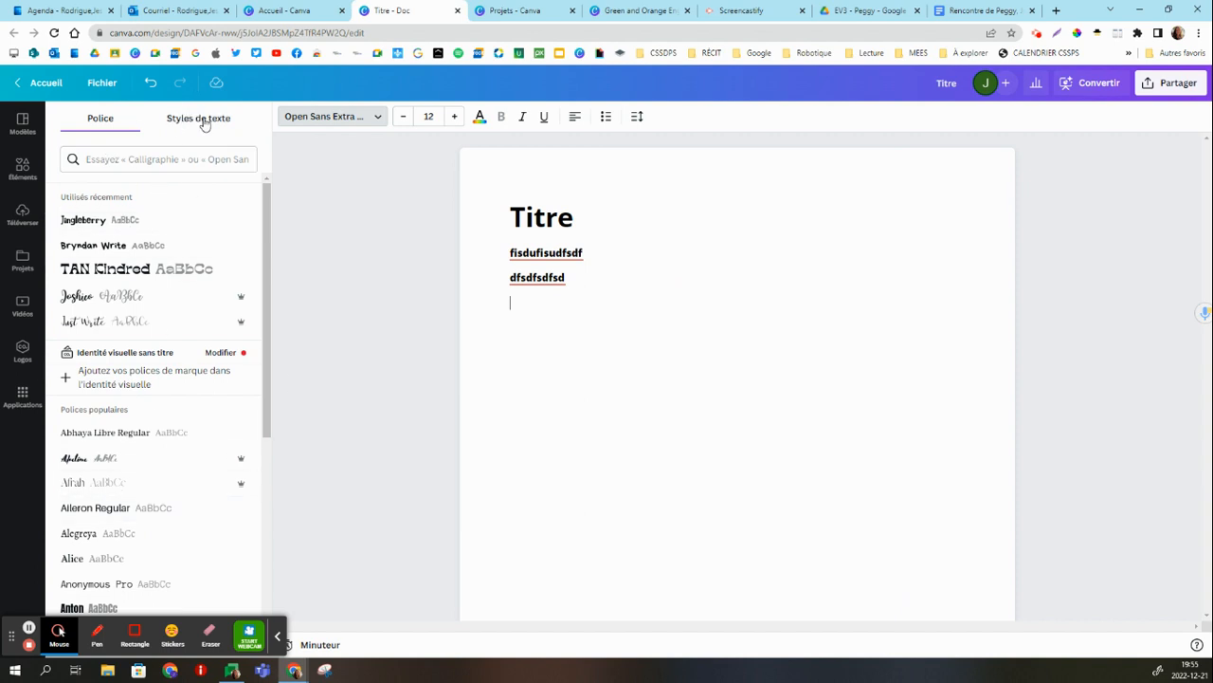
pyautogui.click(441, 202)
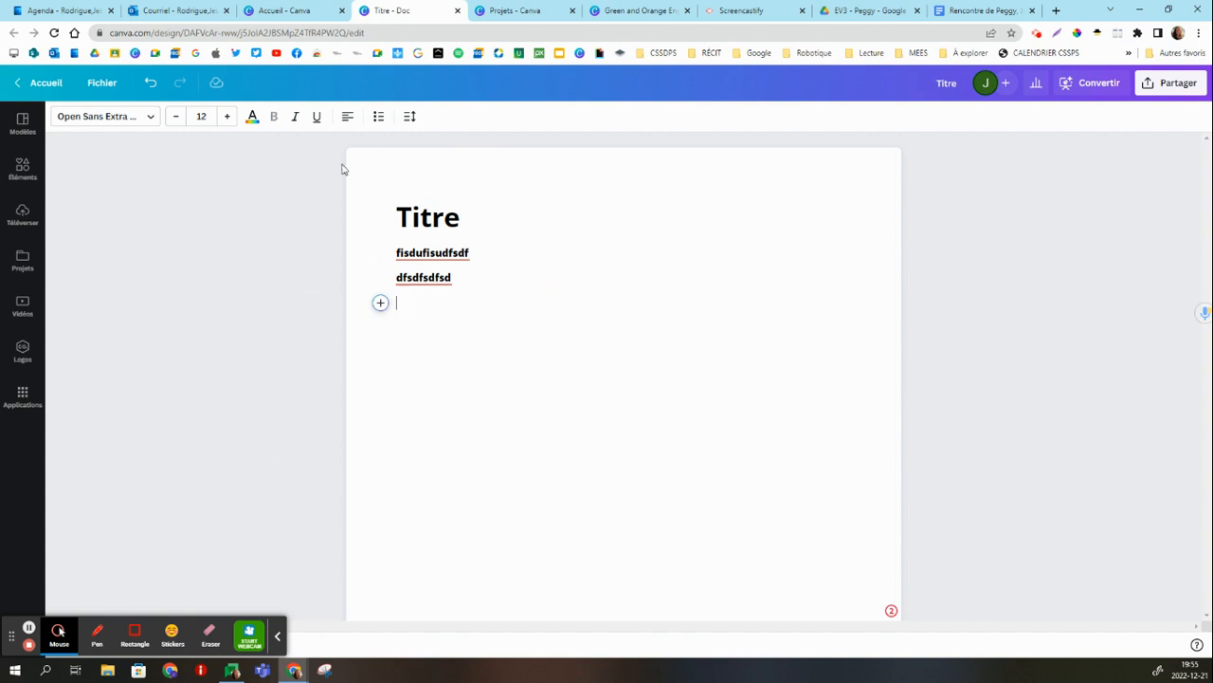
# Insert a pink unicorn graphic on the empty line by searching the graphics (Graphismes) for "licorne".
pyautogui.click(380, 304)
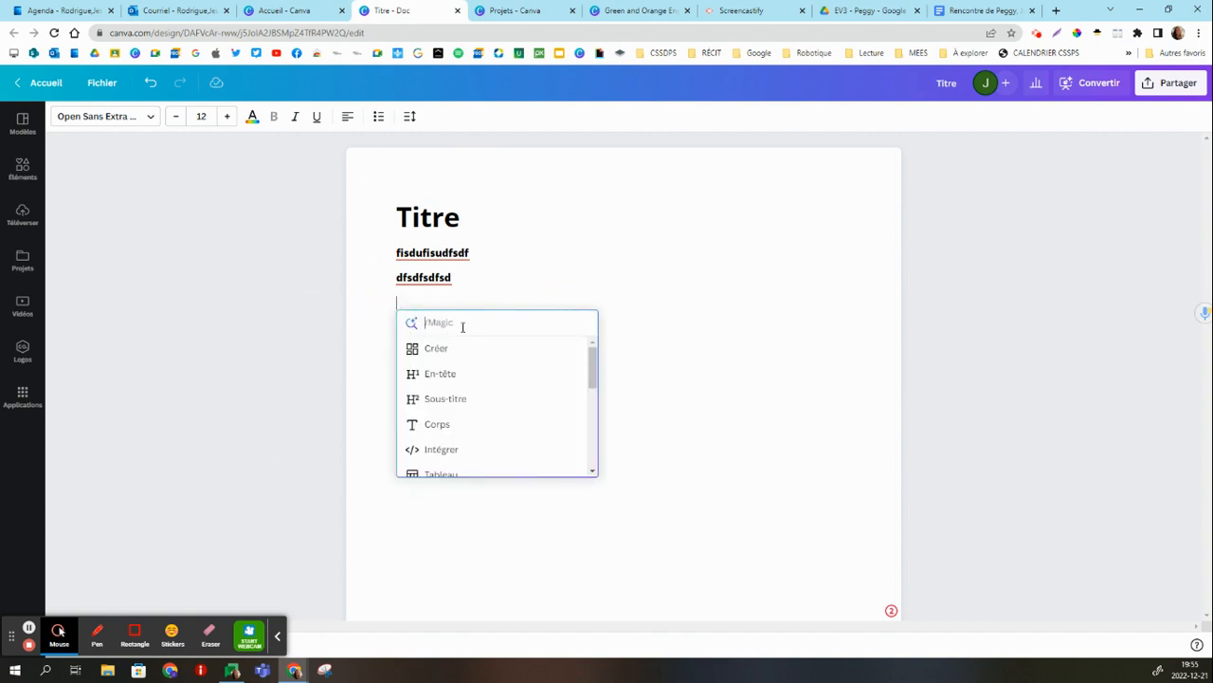
pyautogui.write('licorne')
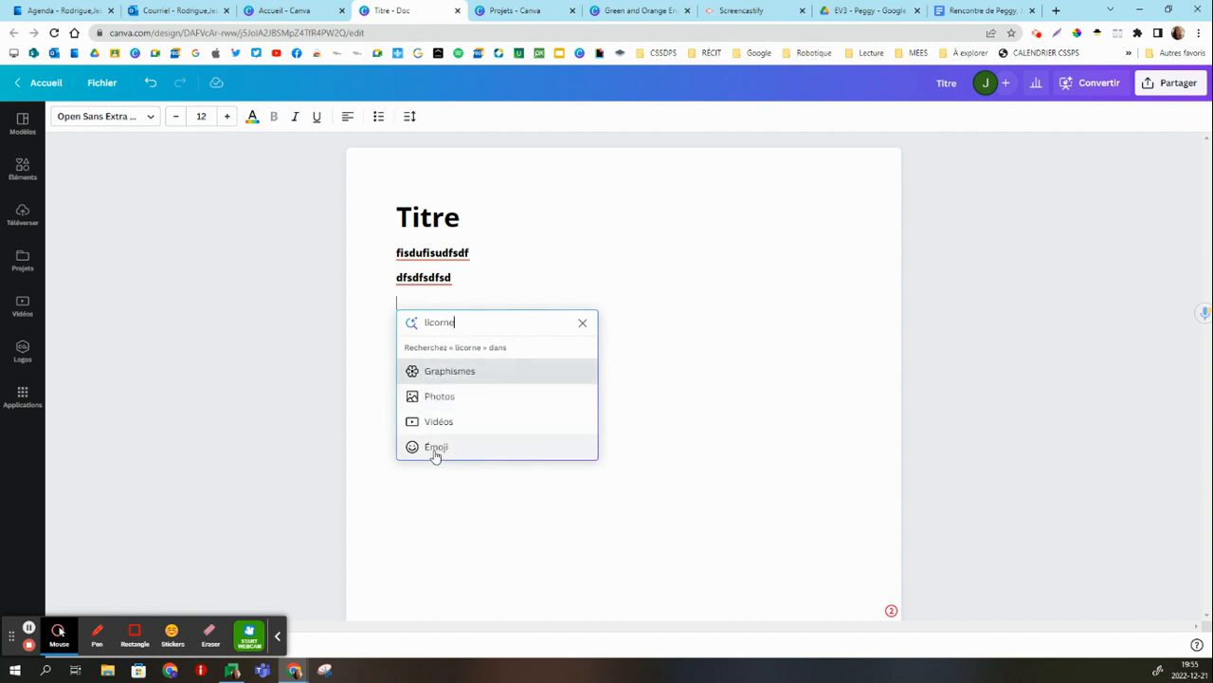
pyautogui.click(464, 384)
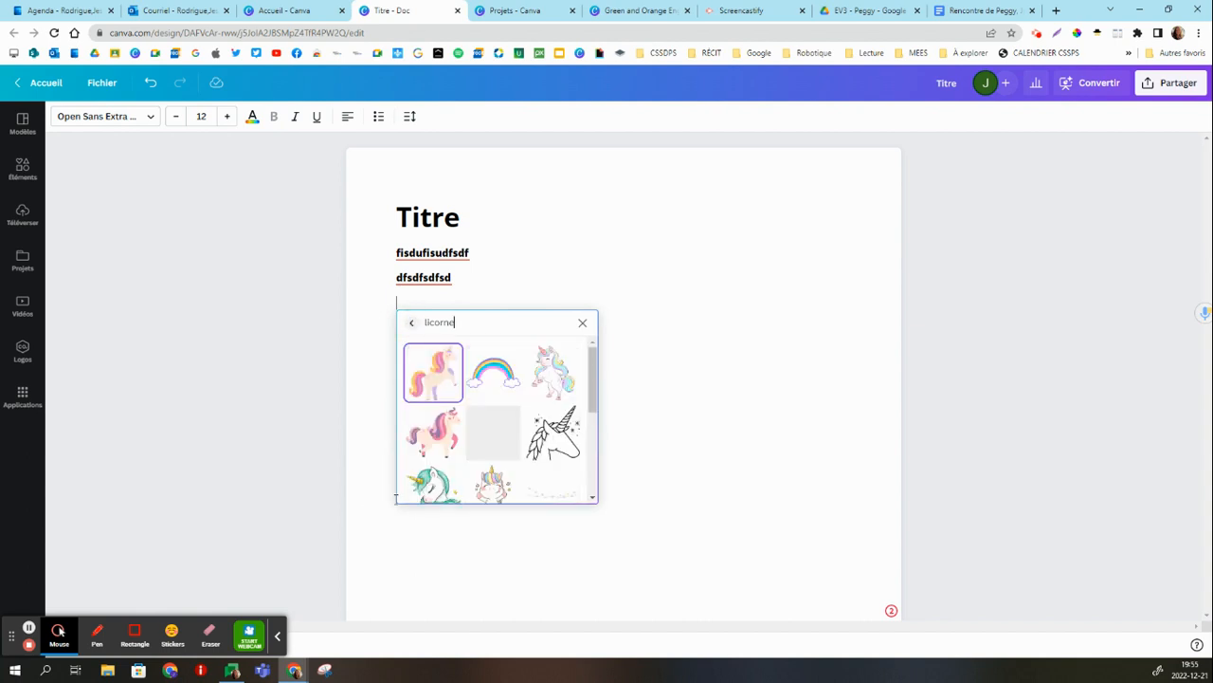
pyautogui.click(491, 434)
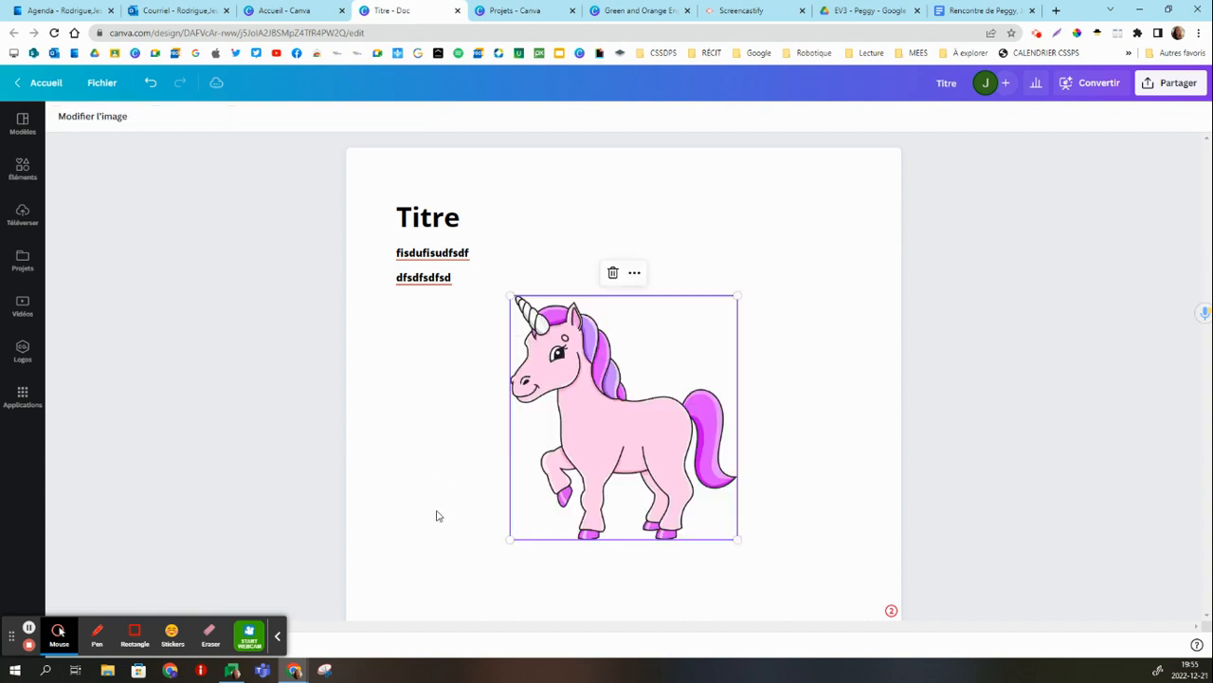
# Move the unicorn between the two text lines and shrink it to a small image.
pyautogui.moveTo(573, 356); pyautogui.dragTo(662, 248)
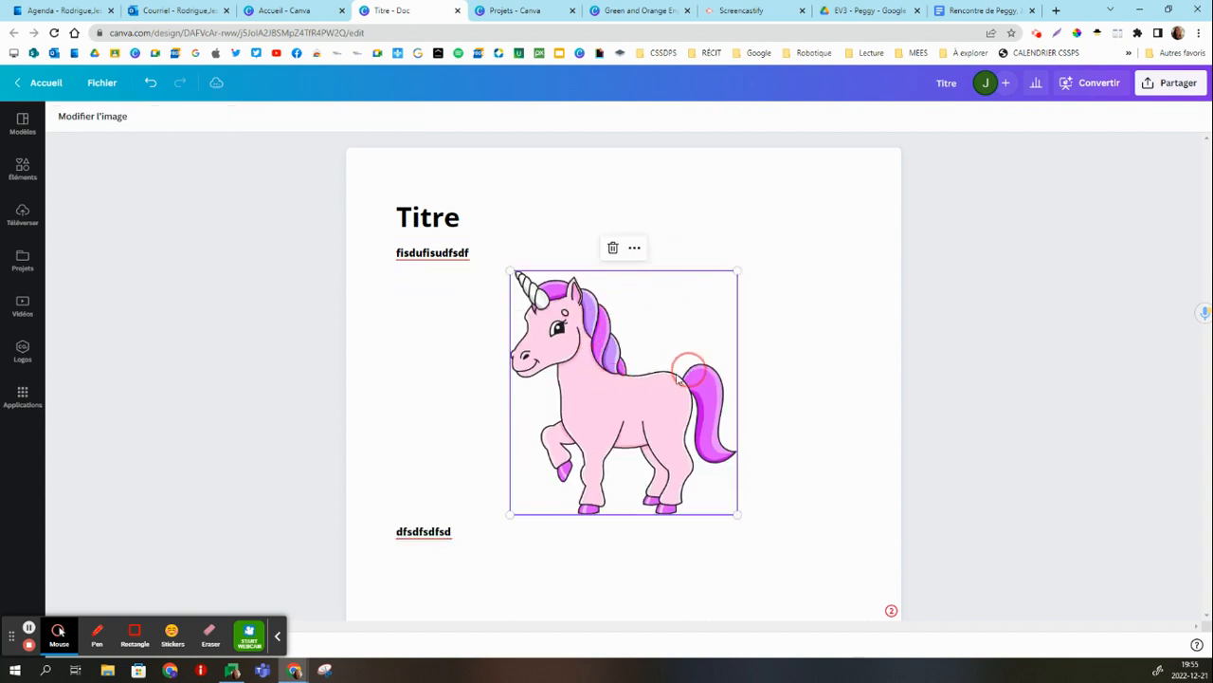
pyautogui.click(634, 256)
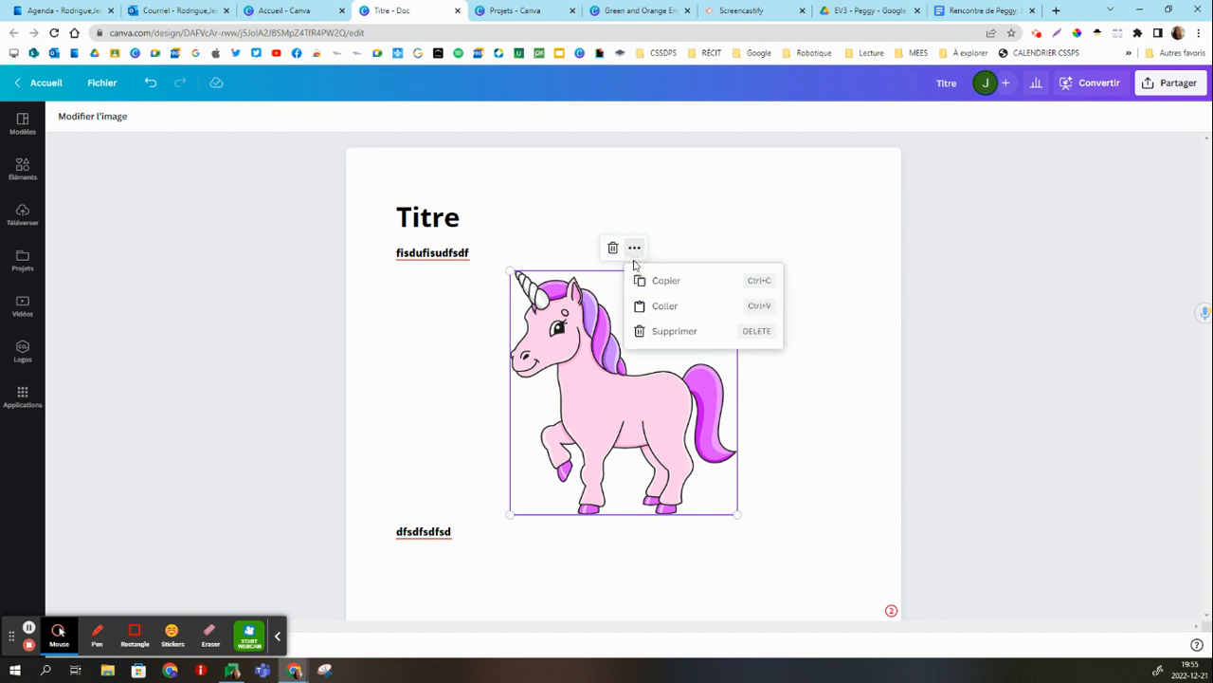
pyautogui.click(526, 373)
pyautogui.moveTo(510, 272); pyautogui.dragTo(658, 407)
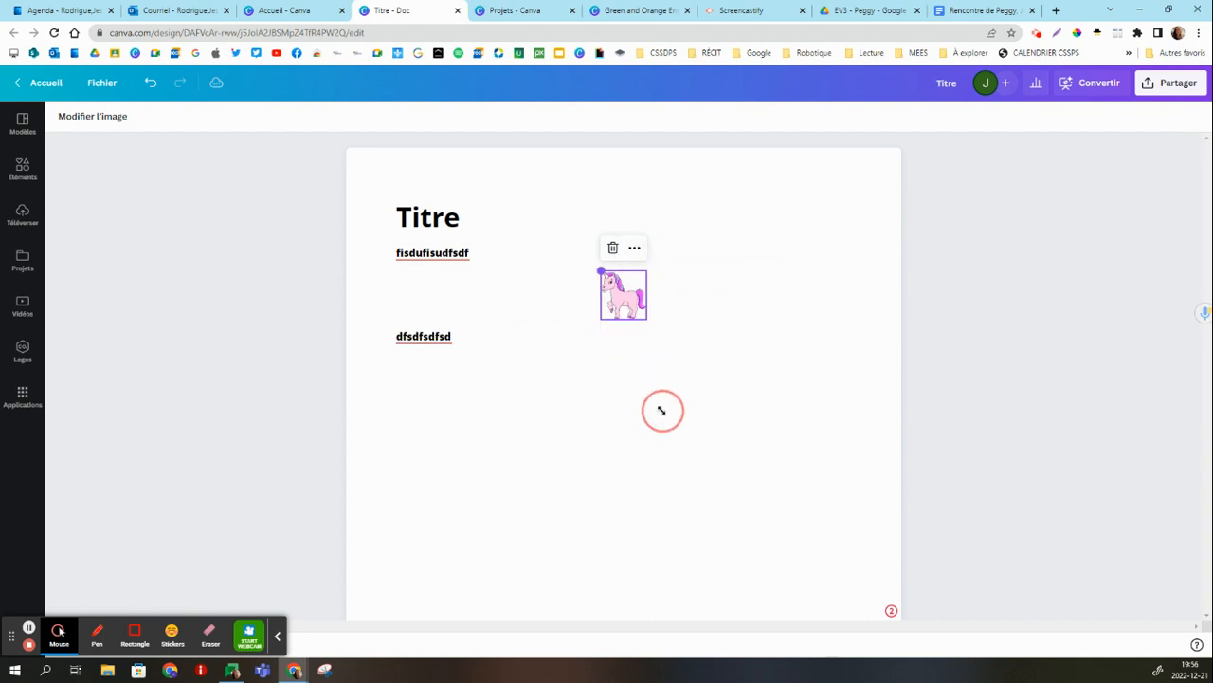
# Add a new line below "dfsdfsdfsd" and start an embedded design (Créer) there.
pyautogui.click(461, 344)
pyautogui.press('Return')
pyautogui.click(379, 368)
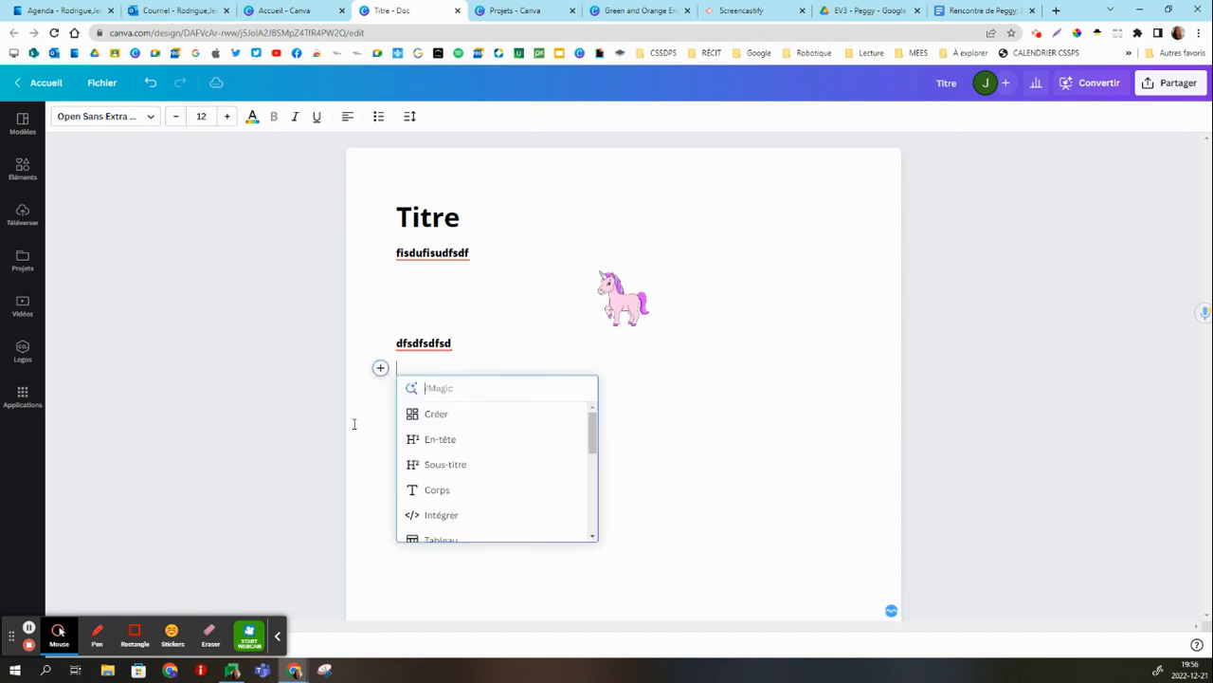
pyautogui.click(453, 418)
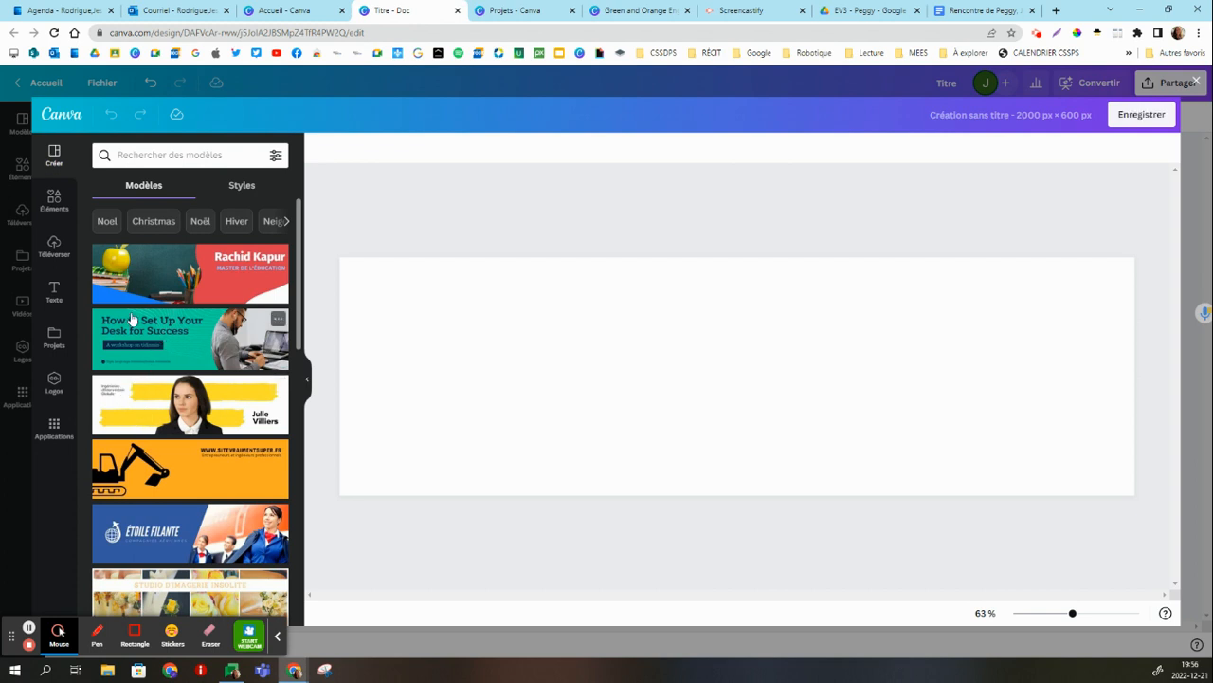
# Browse the banner templates and search them for "animaux", "Animaux de compagnie" and "Chiens".
pyautogui.scroll(-3, 178, 334)
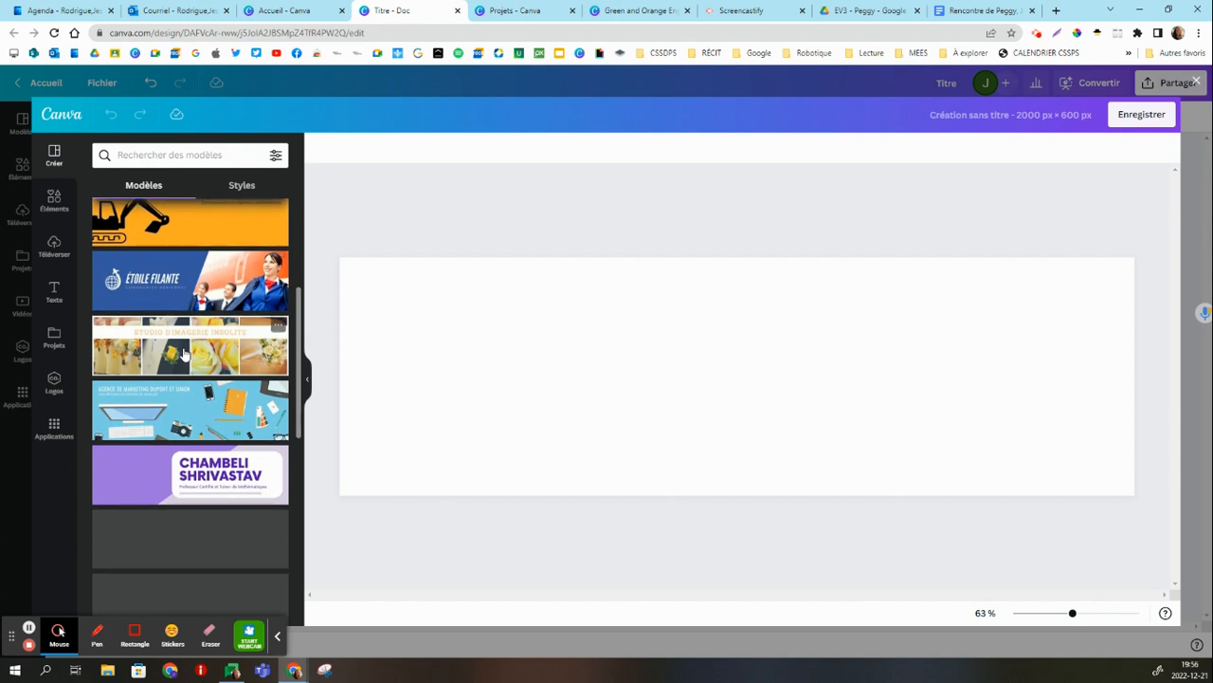
pyautogui.scroll(-2, 201, 377)
pyautogui.scroll(-5, 201, 376)
pyautogui.scroll(-5, 174, 405)
pyautogui.click(158, 151)
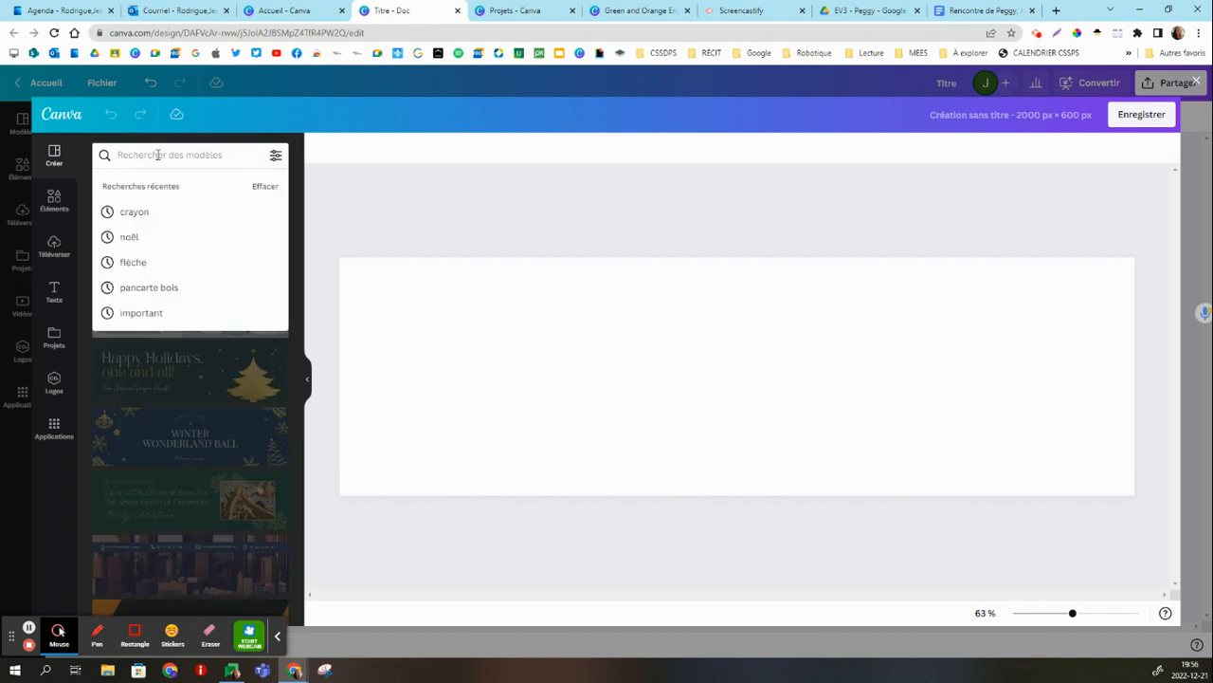
pyautogui.write('animaux')
pyautogui.press('Return')
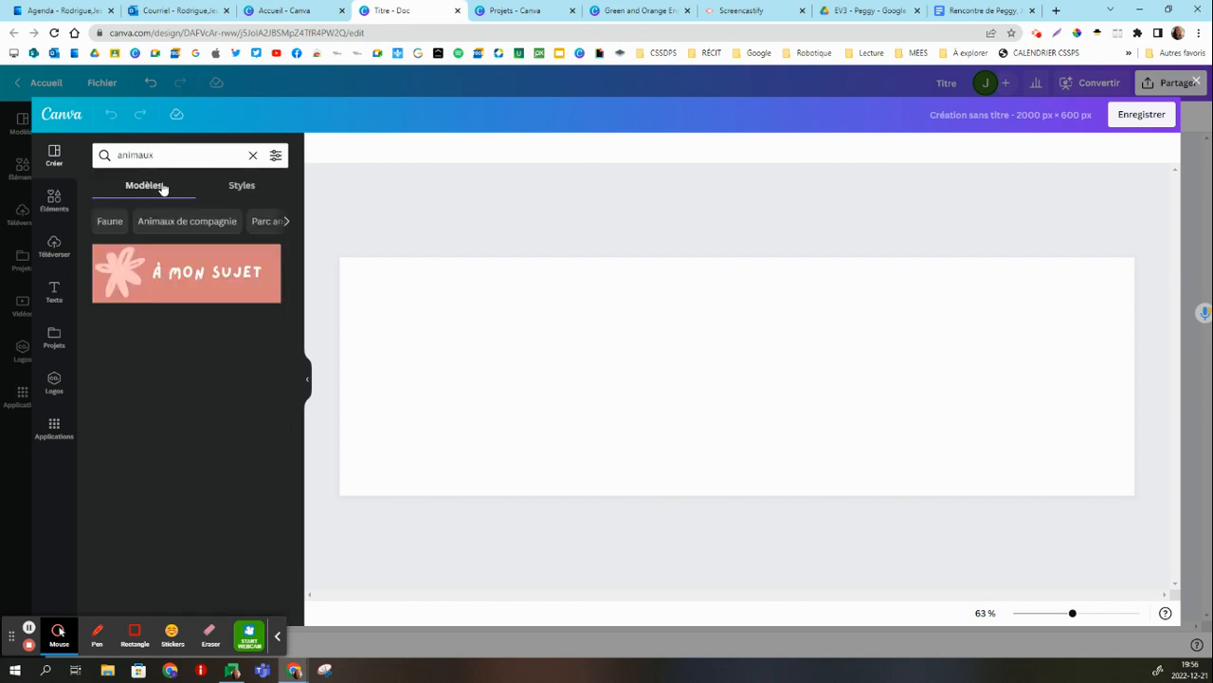
pyautogui.click(157, 223)
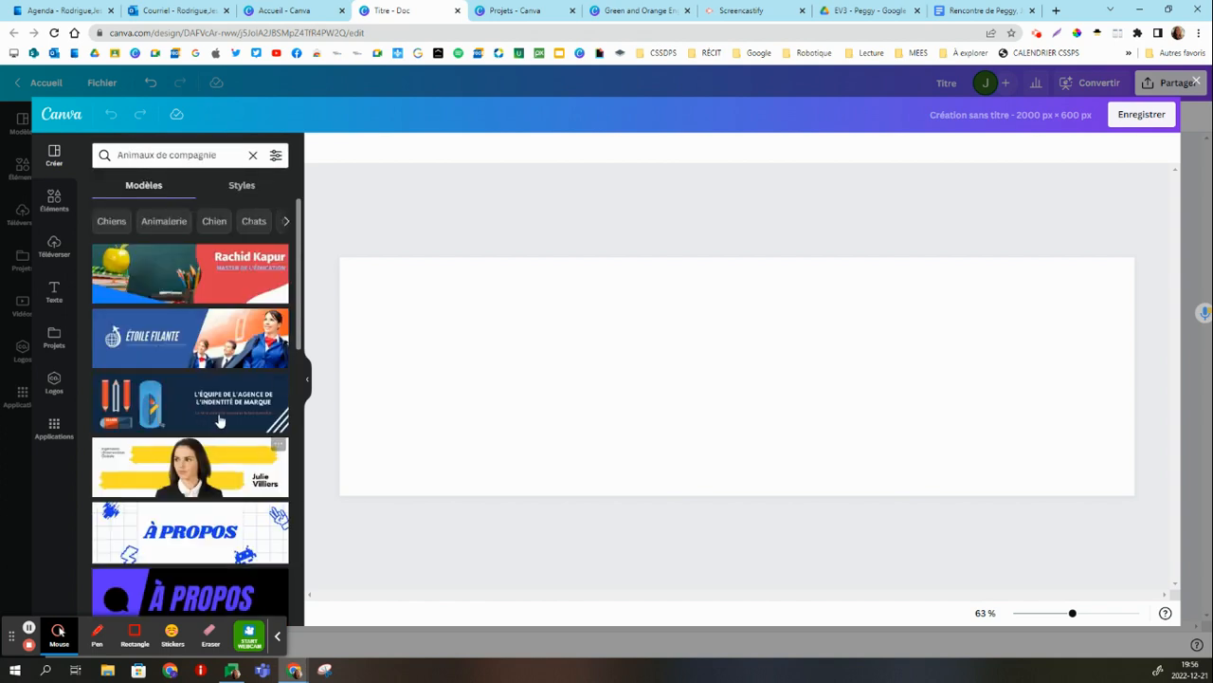
pyautogui.scroll(-4, 204, 365)
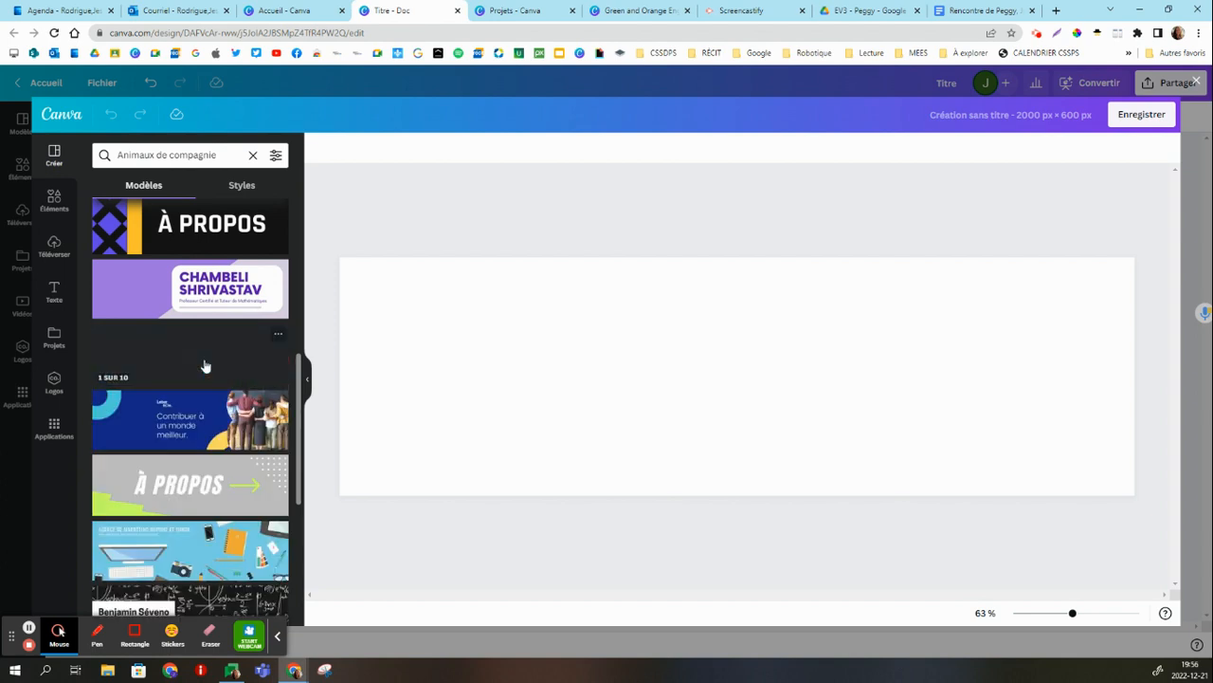
pyautogui.scroll(-5, 204, 370)
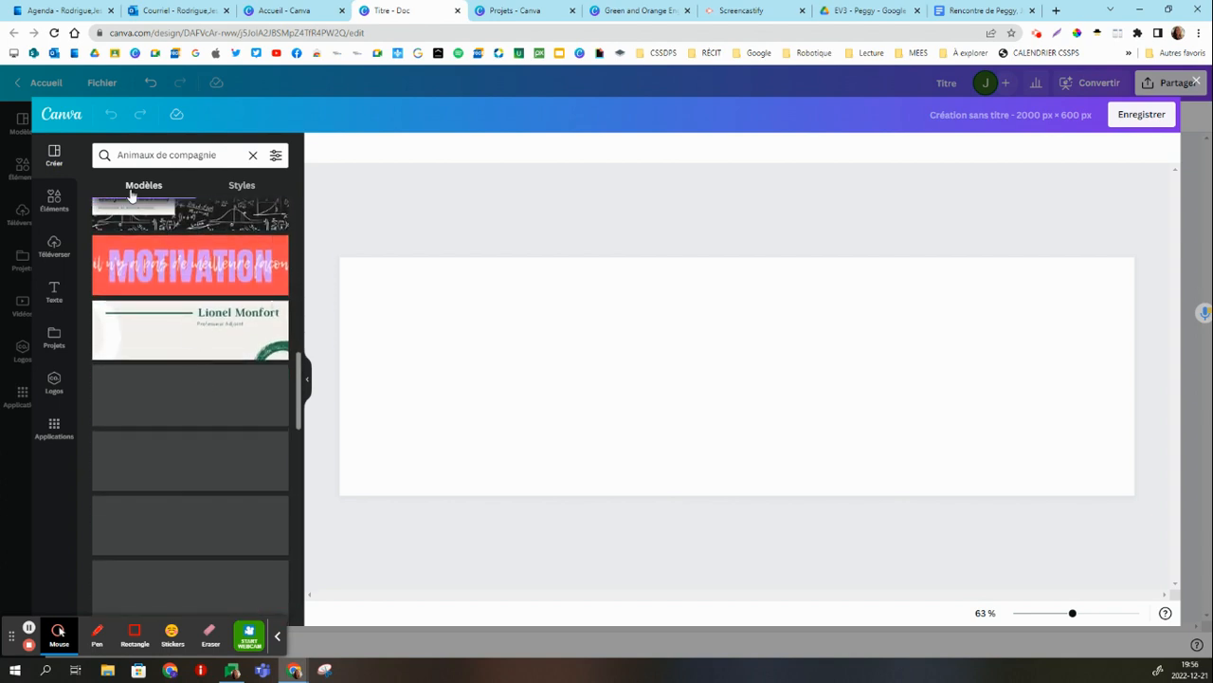
pyautogui.scroll(5, 167, 257)
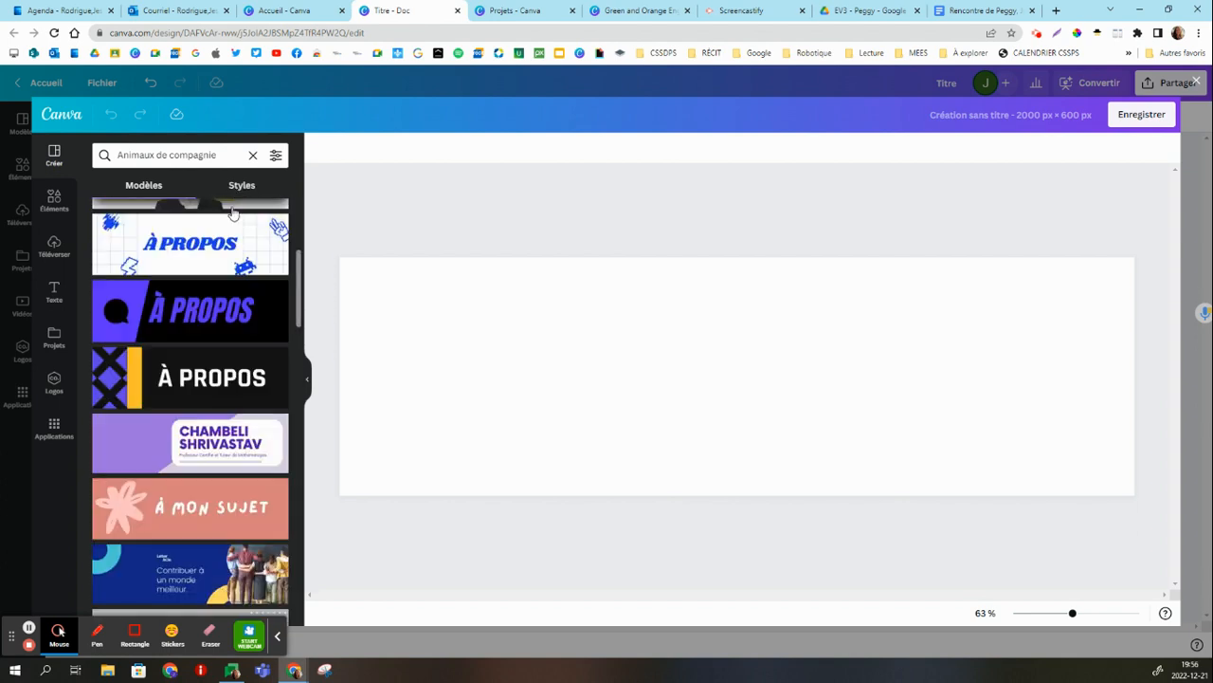
pyautogui.scroll(5, 235, 209)
pyautogui.click(114, 222)
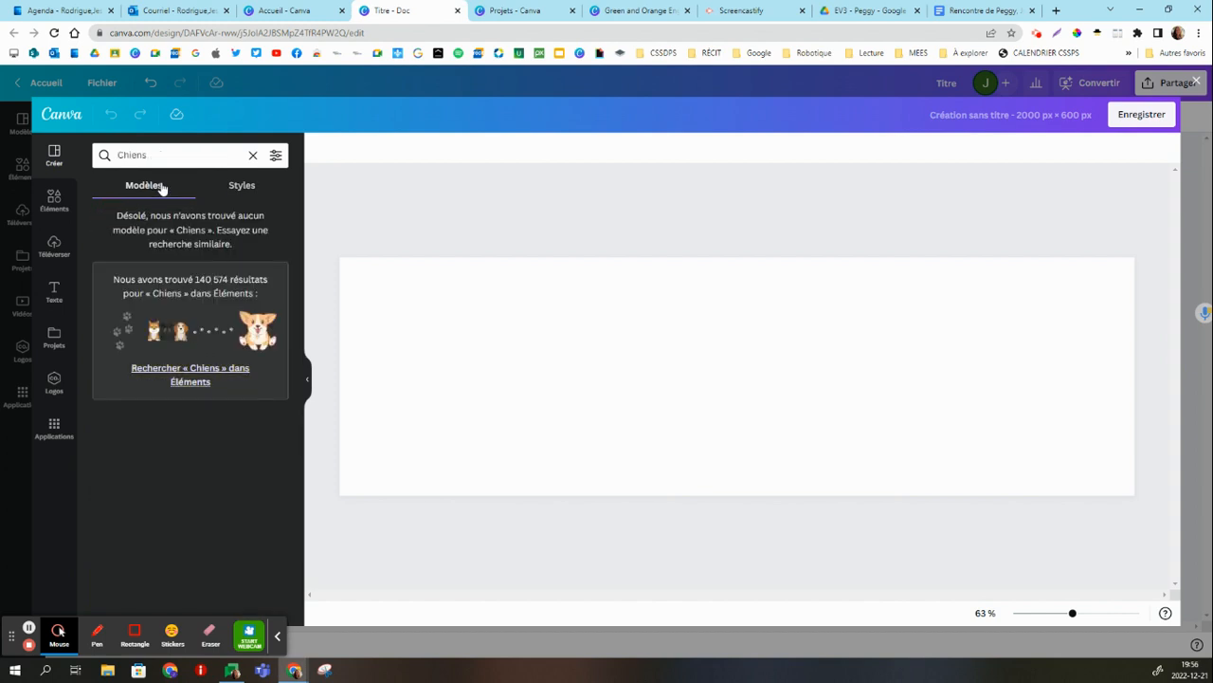
pyautogui.click(252, 155)
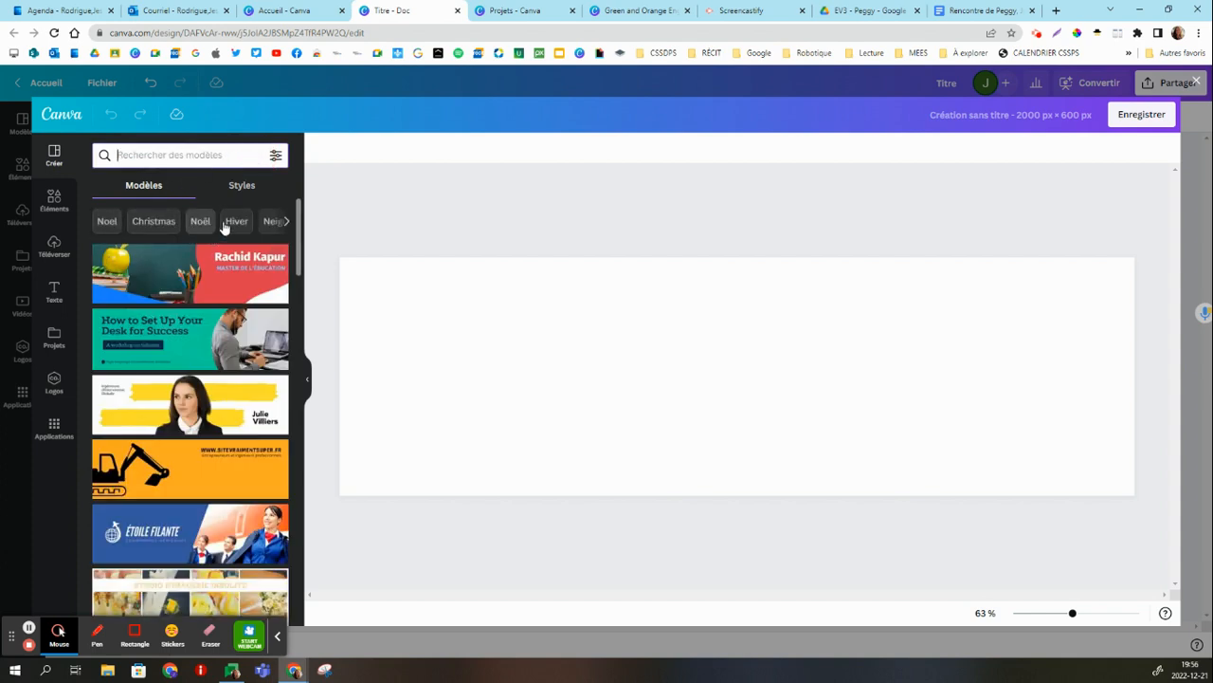
# Apply the peach "Winter Fundraiser" template from the "Hiver" suggestions to the blank banner.
pyautogui.click(234, 223)
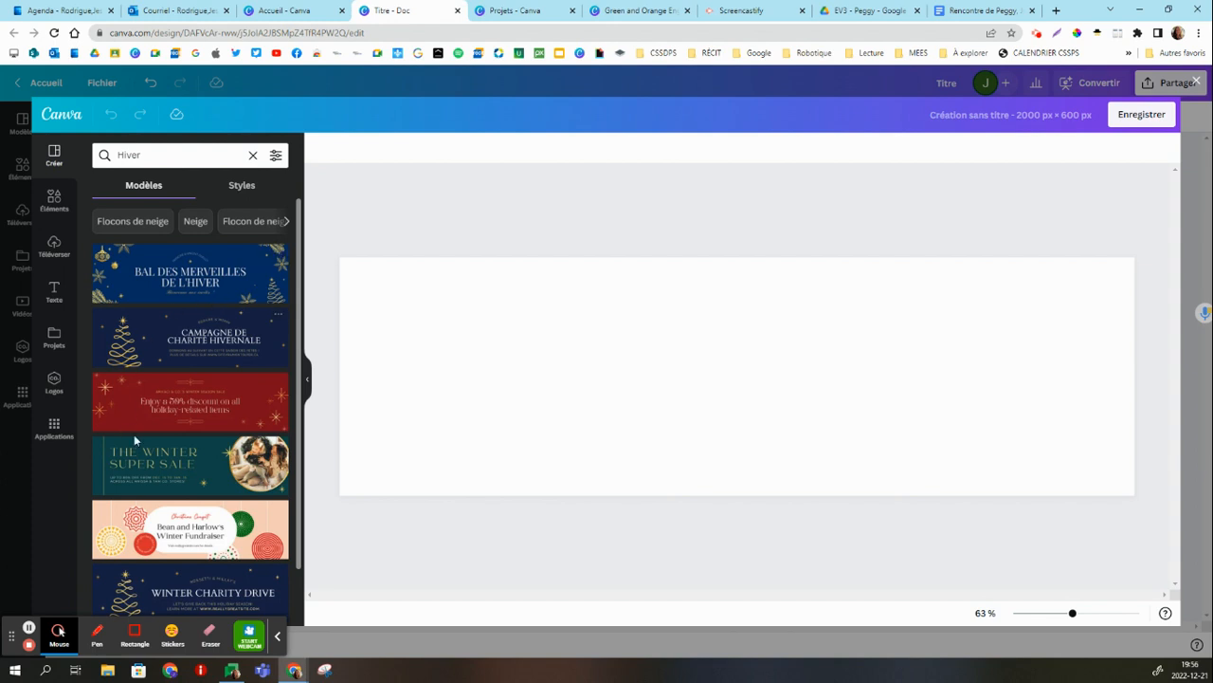
pyautogui.click(166, 533)
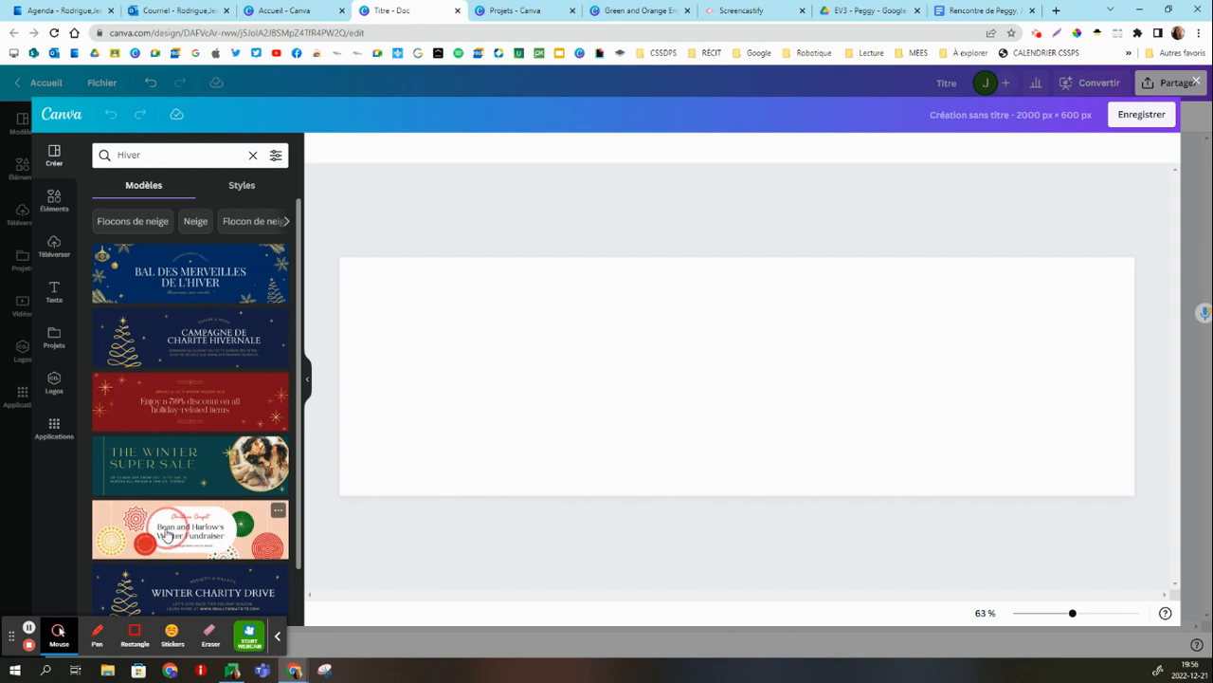
# Replace the banner's heading with "dgfgdfgdfgdfgdfg", save it into the document and move it between the first text line and the unicorn.
pyautogui.click(741, 371)
pyautogui.click(741, 371)
pyautogui.write('dgfgdfgdfgdfgdfg')
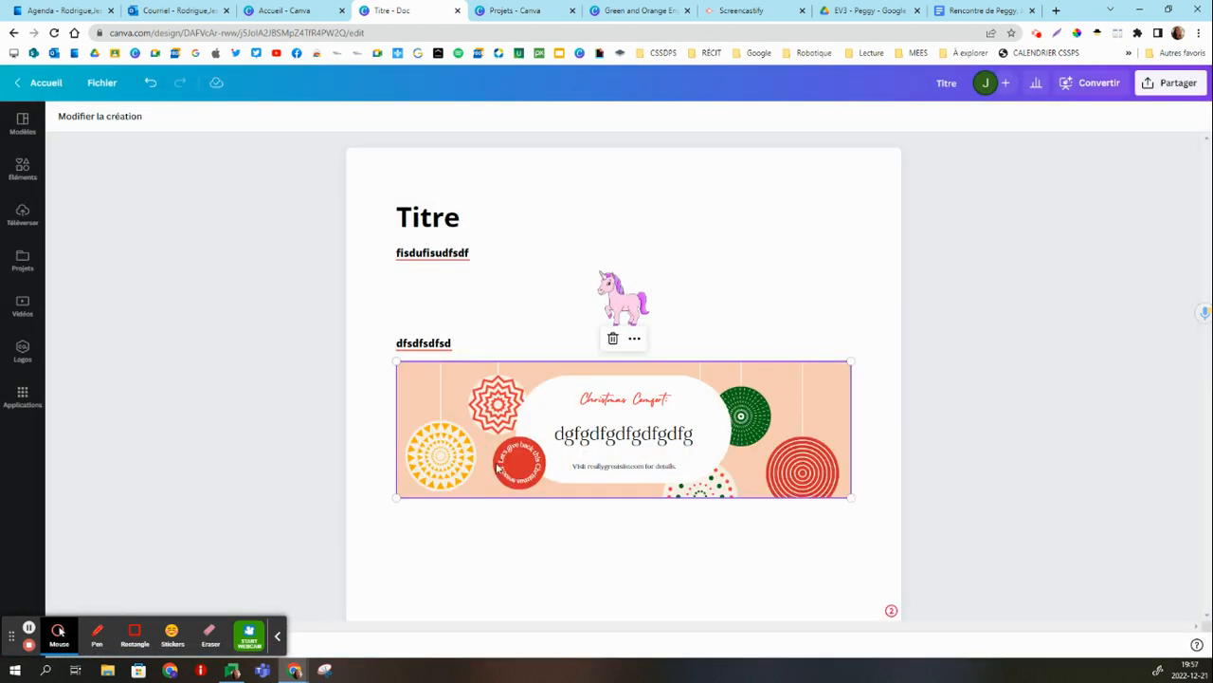
pyautogui.moveTo(592, 408); pyautogui.dragTo(555, 422)
# Insert a checklist (Liste de vérification) below the last text line with the items "hyfhghfgh", "fghfghfgh" and "fghfghgh".
pyautogui.click(451, 547)
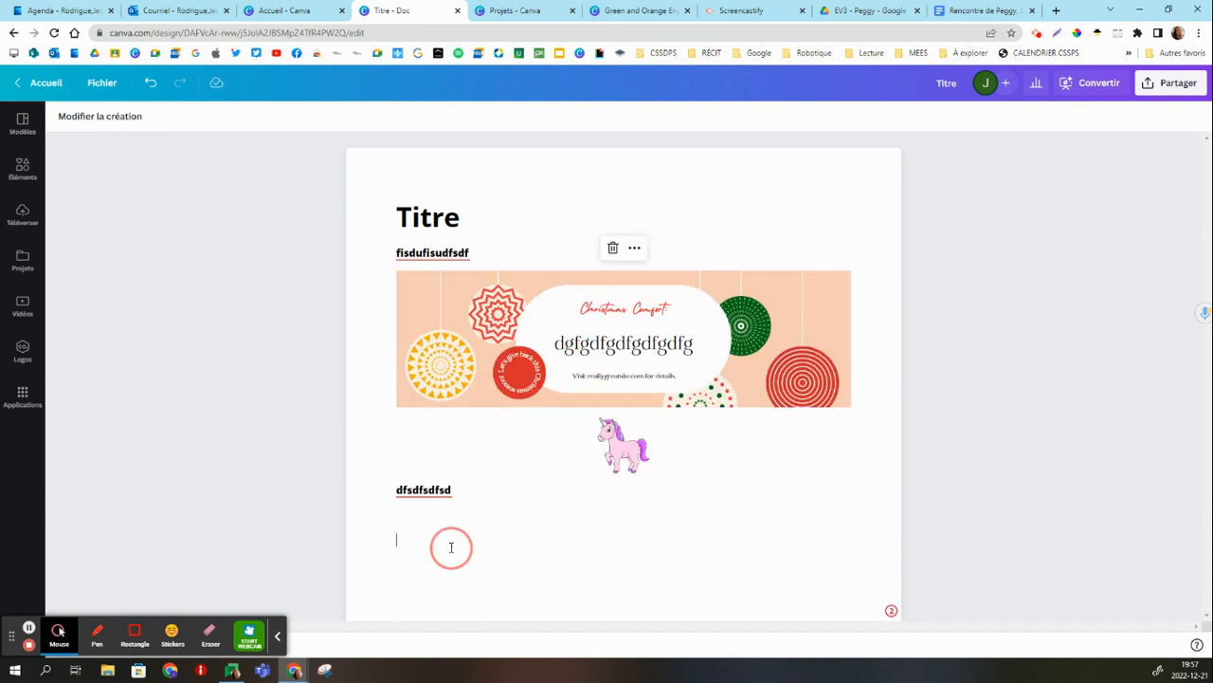
pyautogui.click(380, 540)
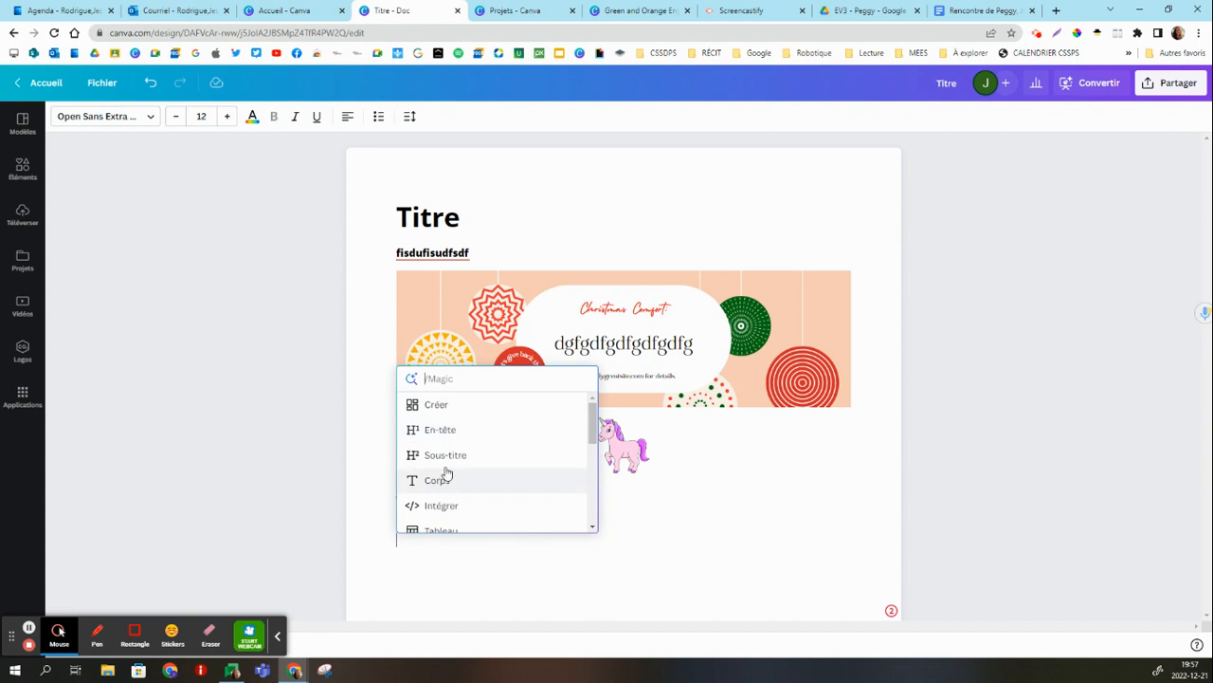
pyautogui.scroll(-3, 464, 462)
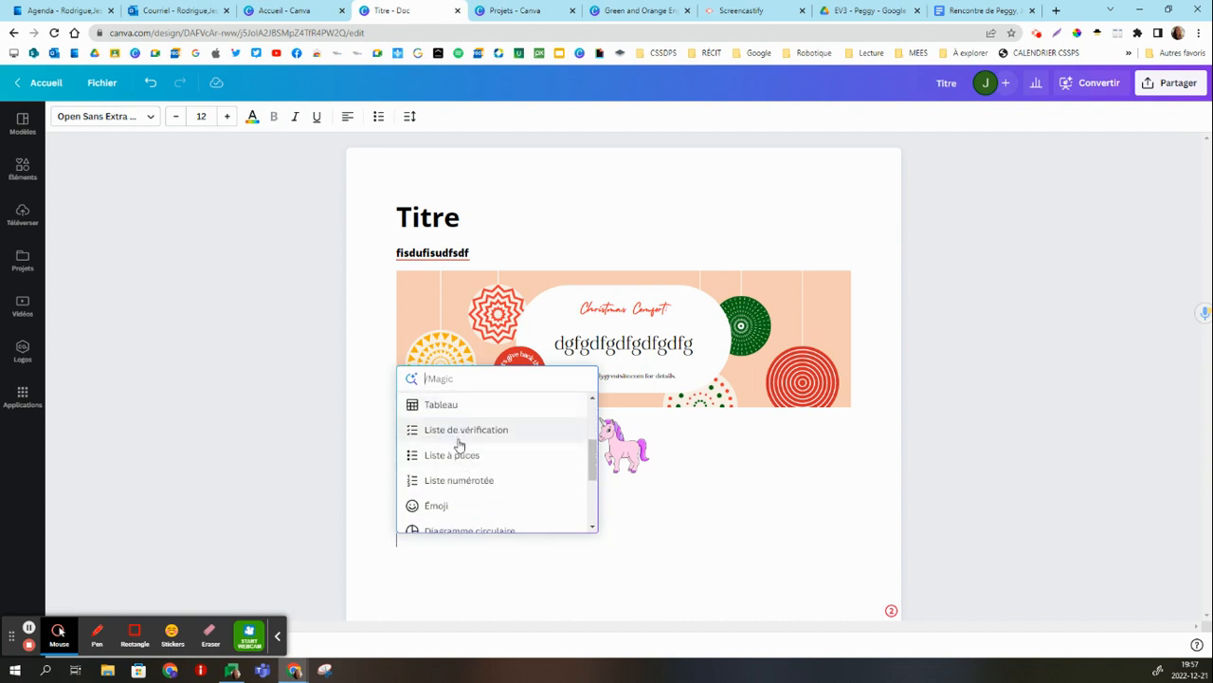
pyautogui.click(471, 442)
pyautogui.write('hyfhghfgh')
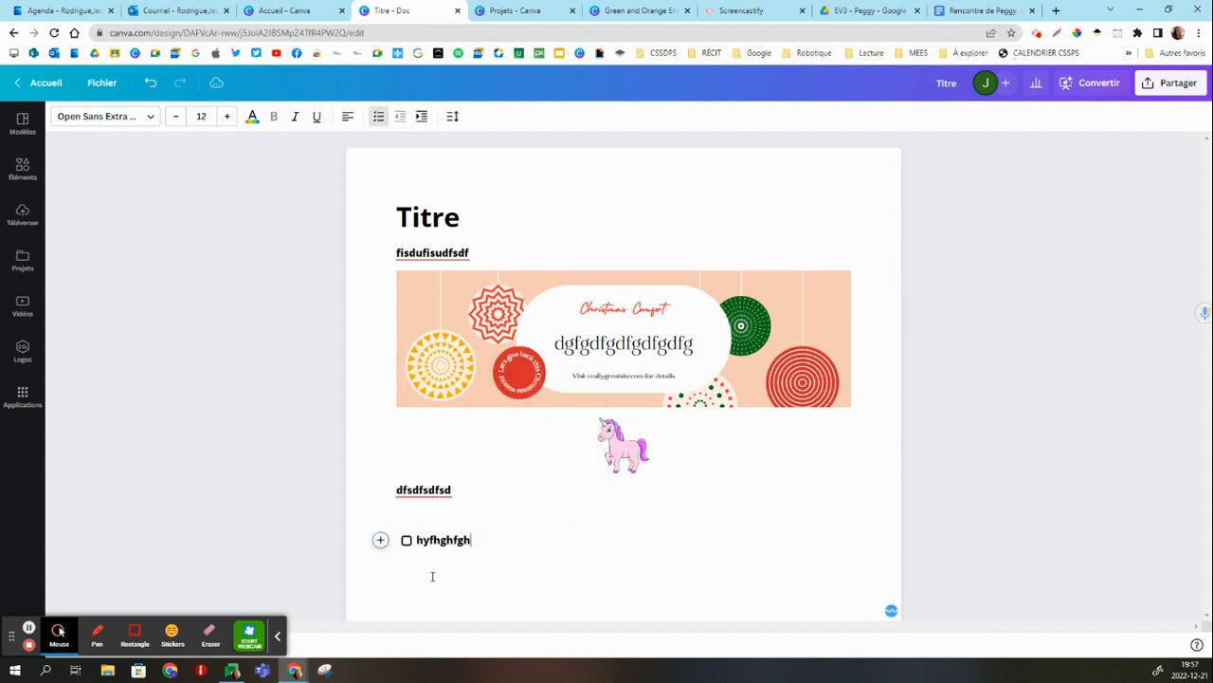
pyautogui.press('Return')
pyautogui.write('fghfghfgh')
pyautogui.press('Return')
pyautogui.write('fghfghgh')
pyautogui.press('Return')
# Tick the first two checklist items, "hyfhghfgh" and "fghfghfgh".
pyautogui.scroll(-1, 450, 498)
pyautogui.click(407, 527)
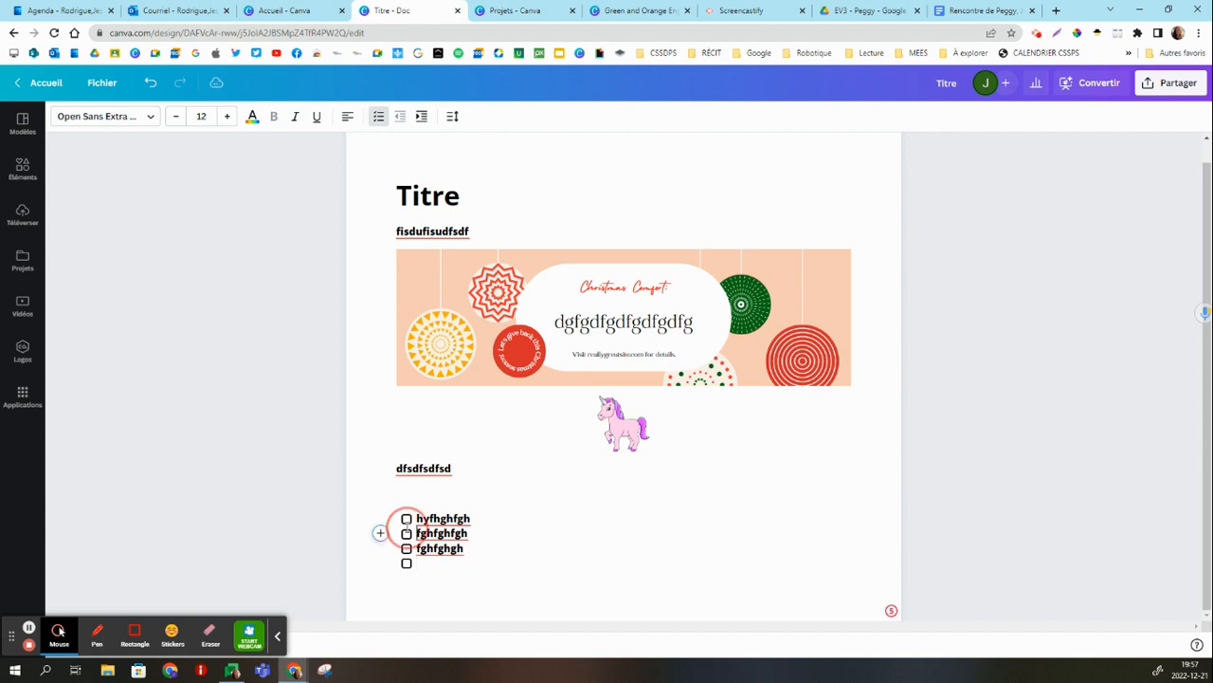
pyautogui.click(406, 533)
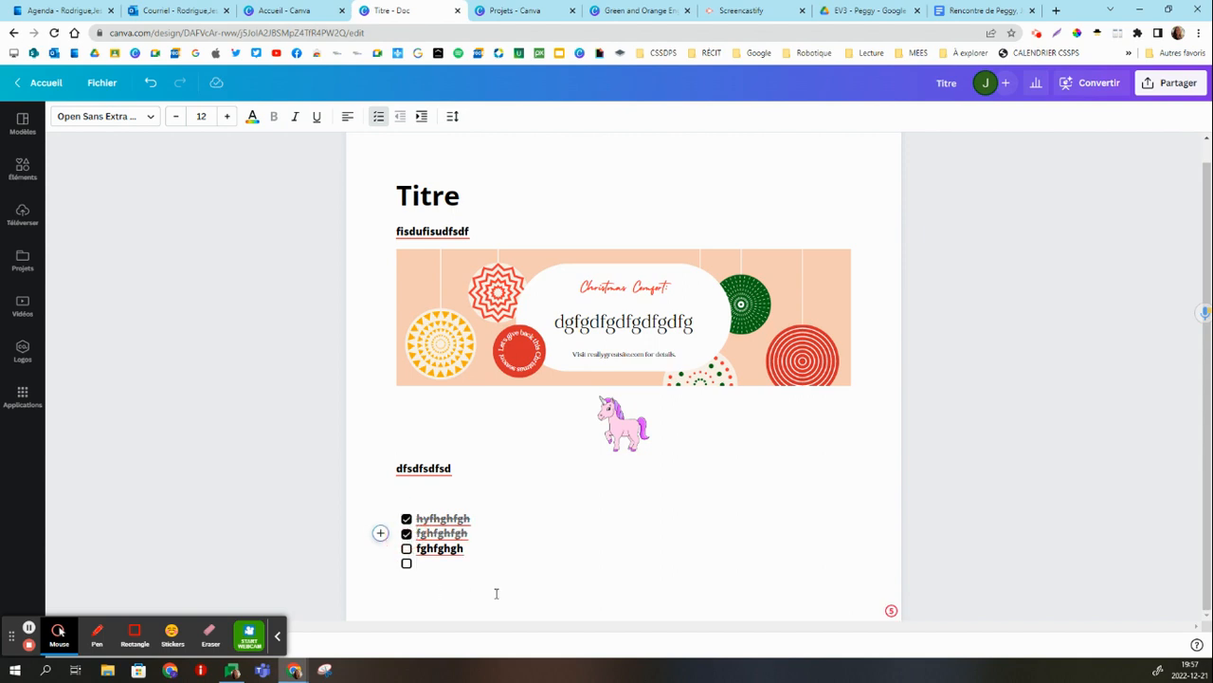
# Open a timer (Minuteur) from the insert options on the empty checklist line.
pyautogui.click(436, 574)
pyautogui.click(380, 564)
pyautogui.scroll(-5, 506, 487)
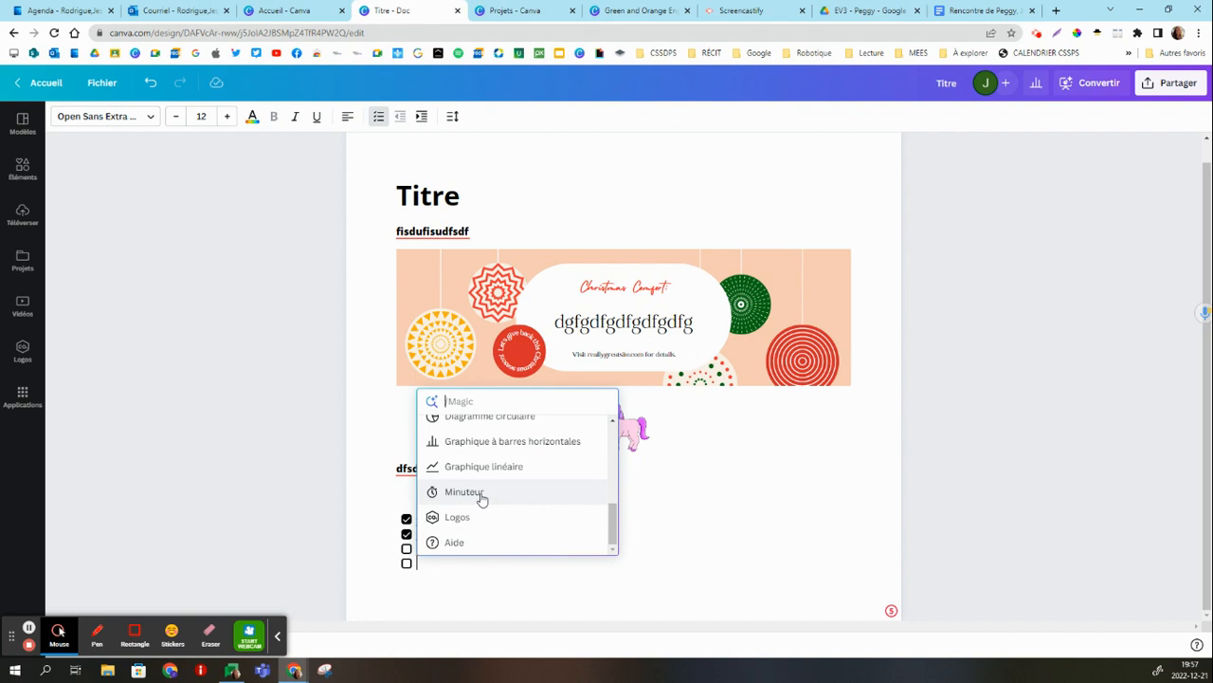
pyautogui.click(482, 497)
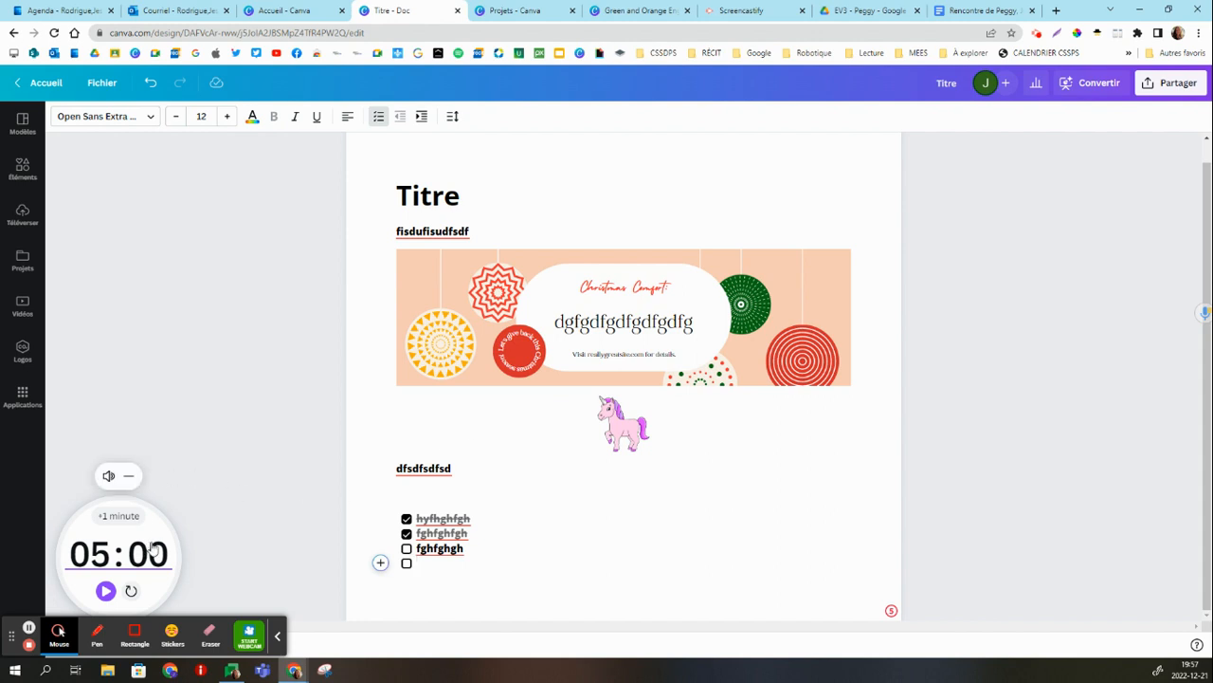
# Set the timer to 10 minutes and start the countdown.
pyautogui.click(95, 553)
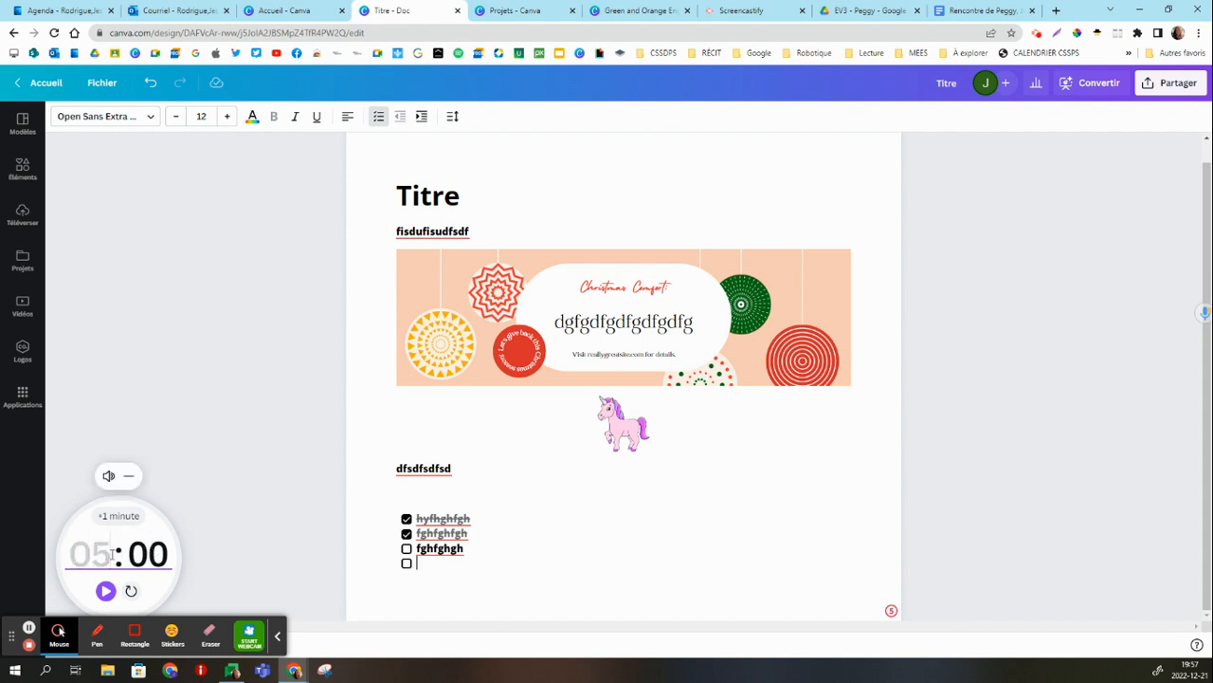
pyautogui.write('10')
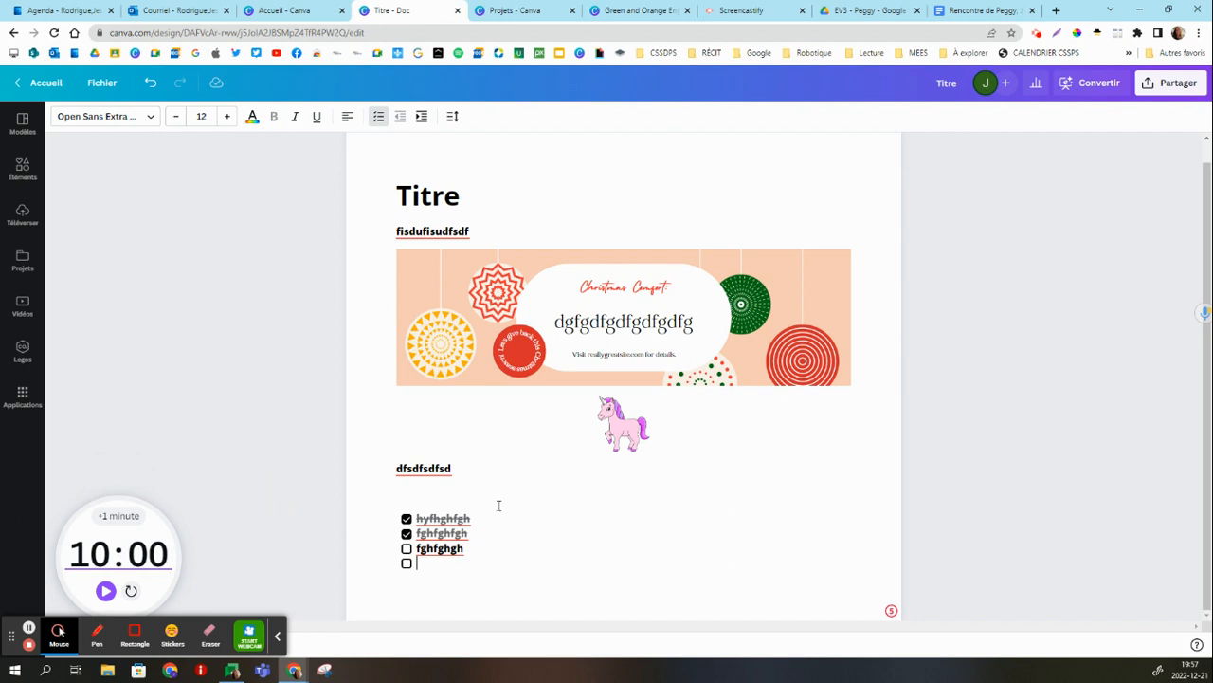
pyautogui.click(106, 590)
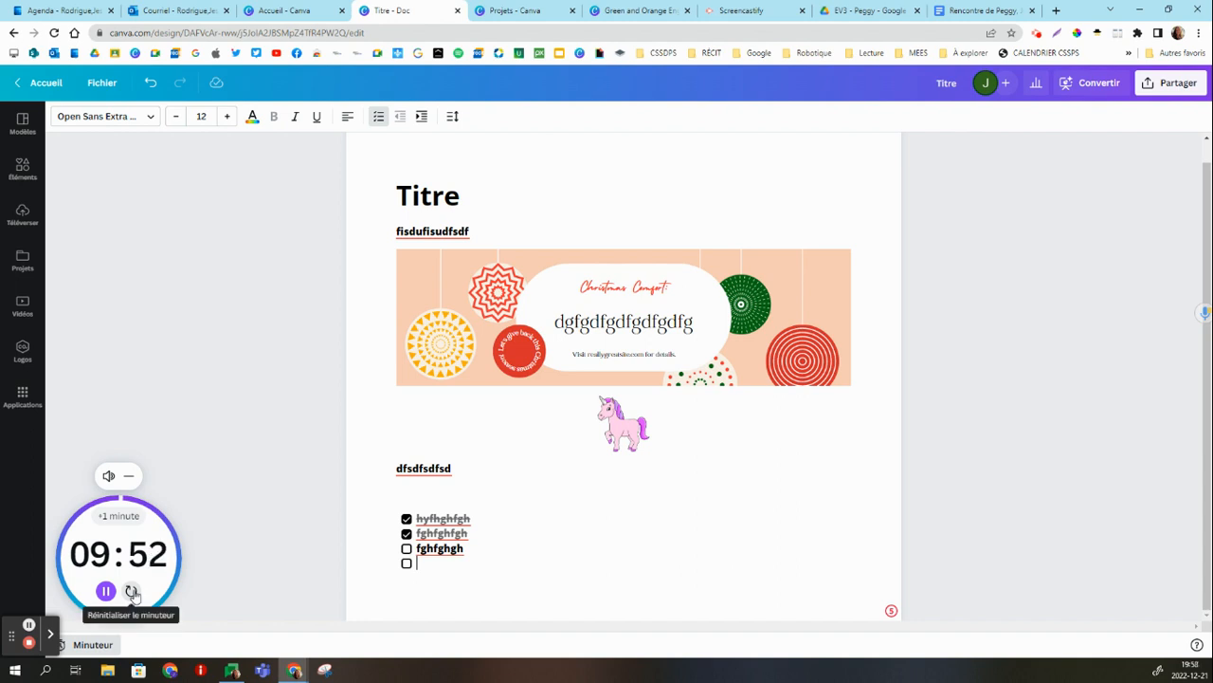
# Add one minute to the running timer, and minimise and restore its display.
pyautogui.click(118, 516)
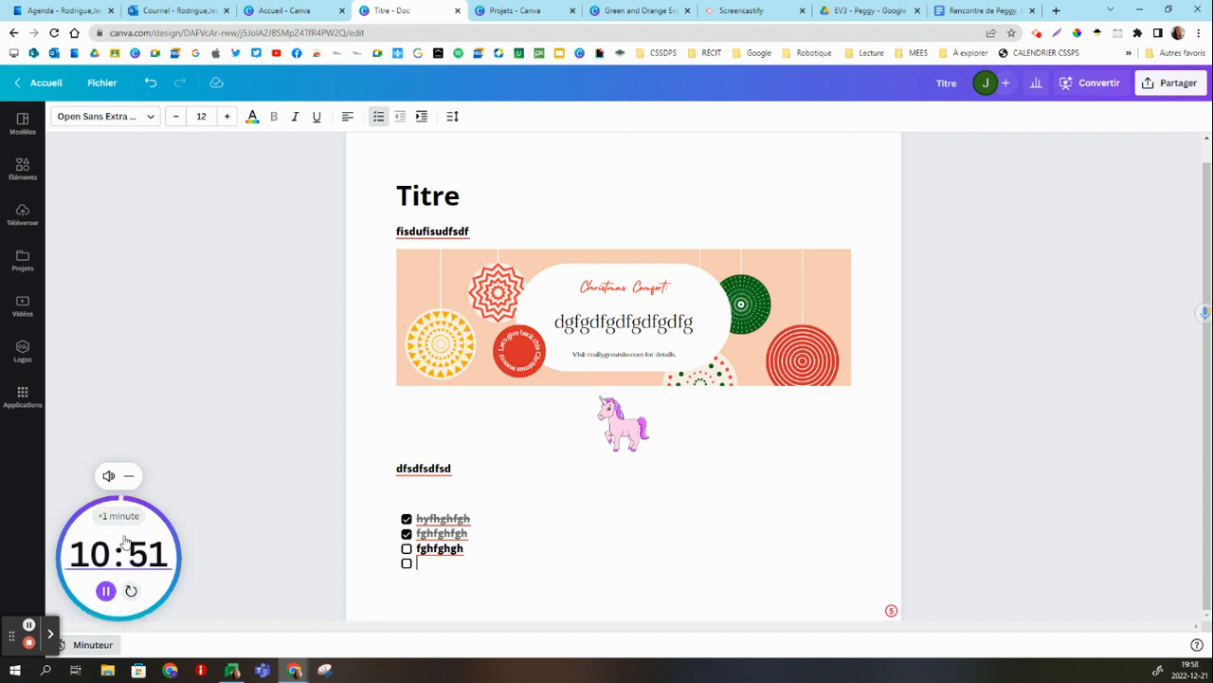
pyautogui.click(129, 476)
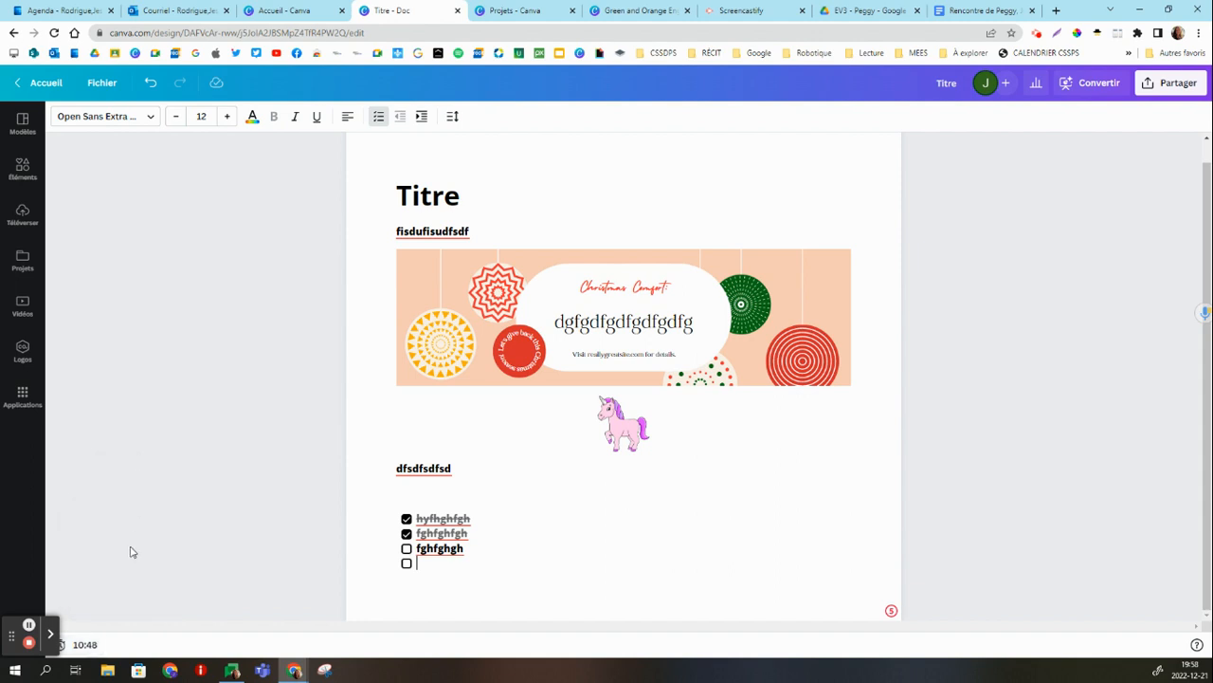
pyautogui.click(85, 644)
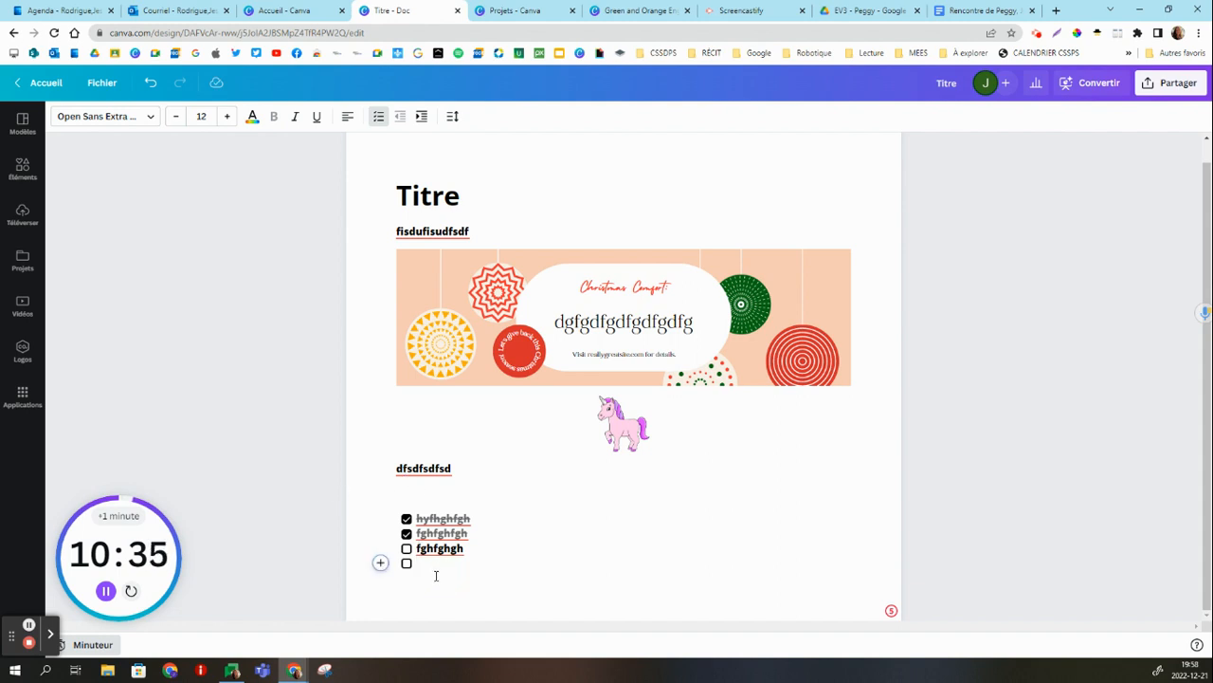
# End the checklist and open the embed option (Intégrer) on the empty line below it.
pyautogui.press('Return')
pyautogui.click(380, 574)
pyautogui.scroll(-2, 440, 498)
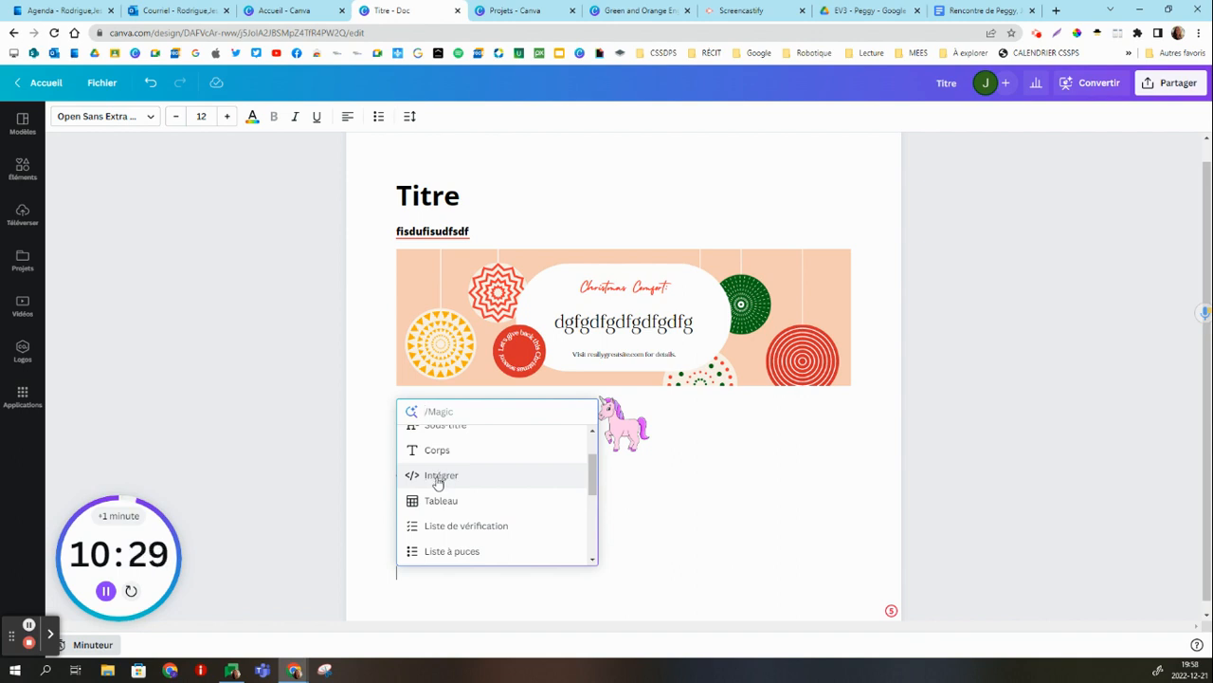
pyautogui.click(439, 477)
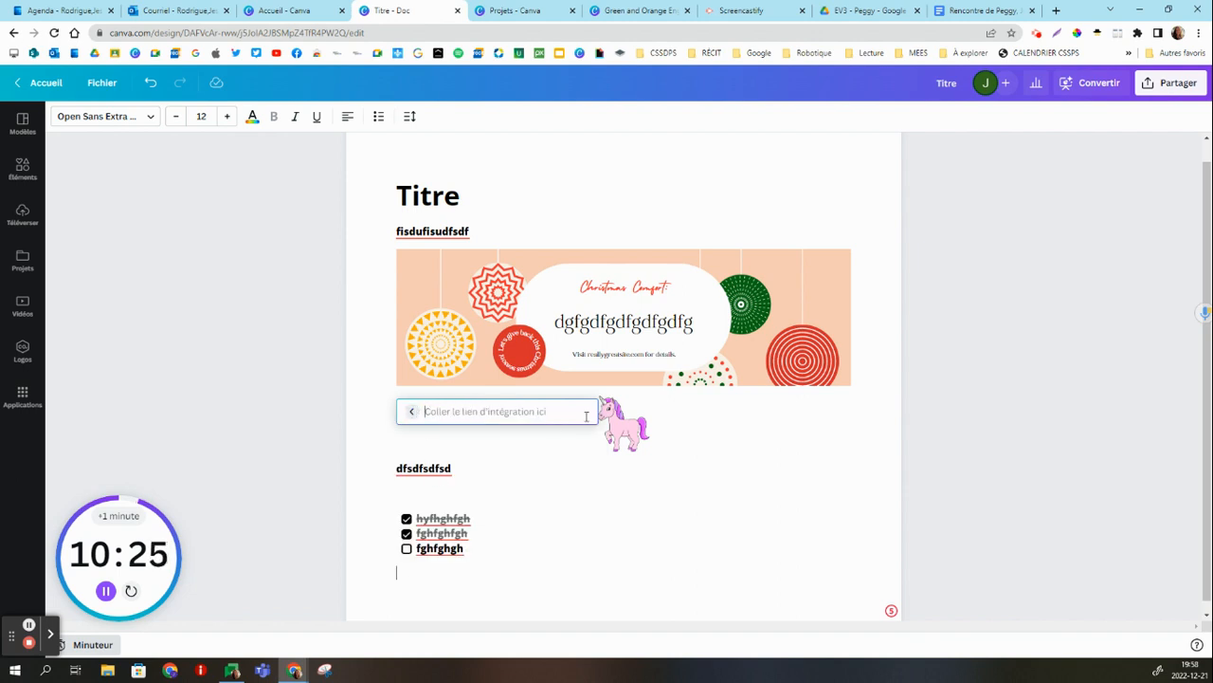
# Copy the display link (lien d'affichage) of the Green and Orange English Class Minimalist Lesson presentation from its own design.
pyautogui.click(640, 11)
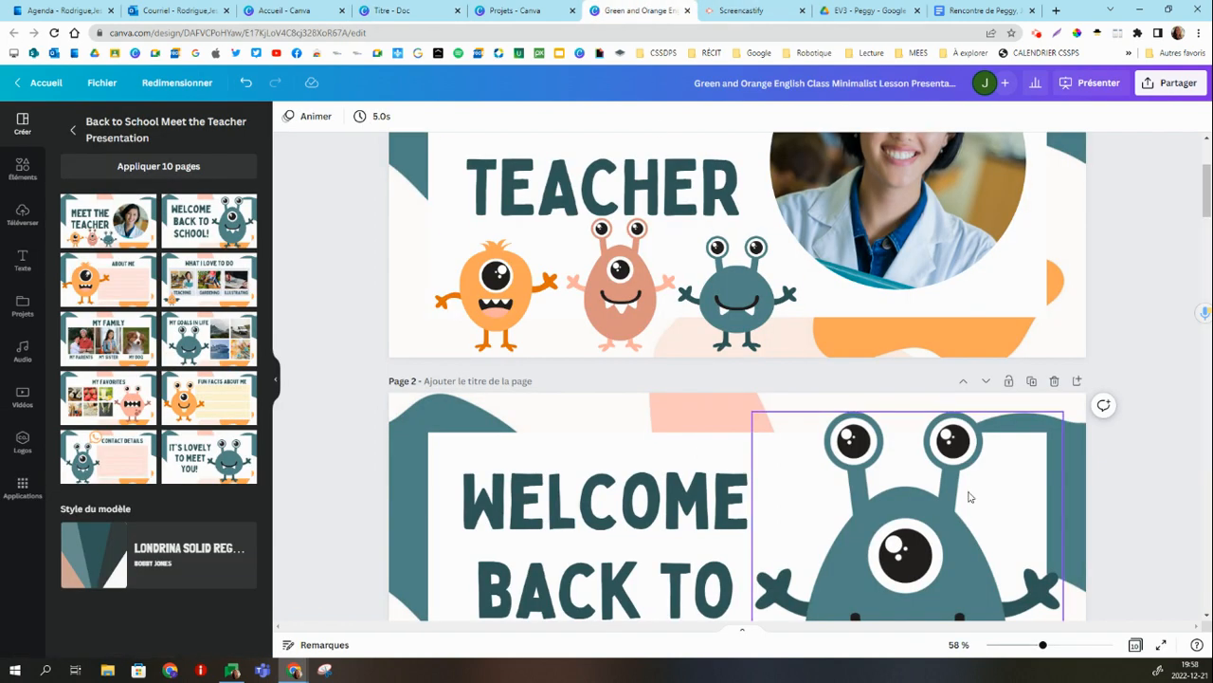
pyautogui.scroll(-5, 853, 398)
pyautogui.scroll(6, 900, 313)
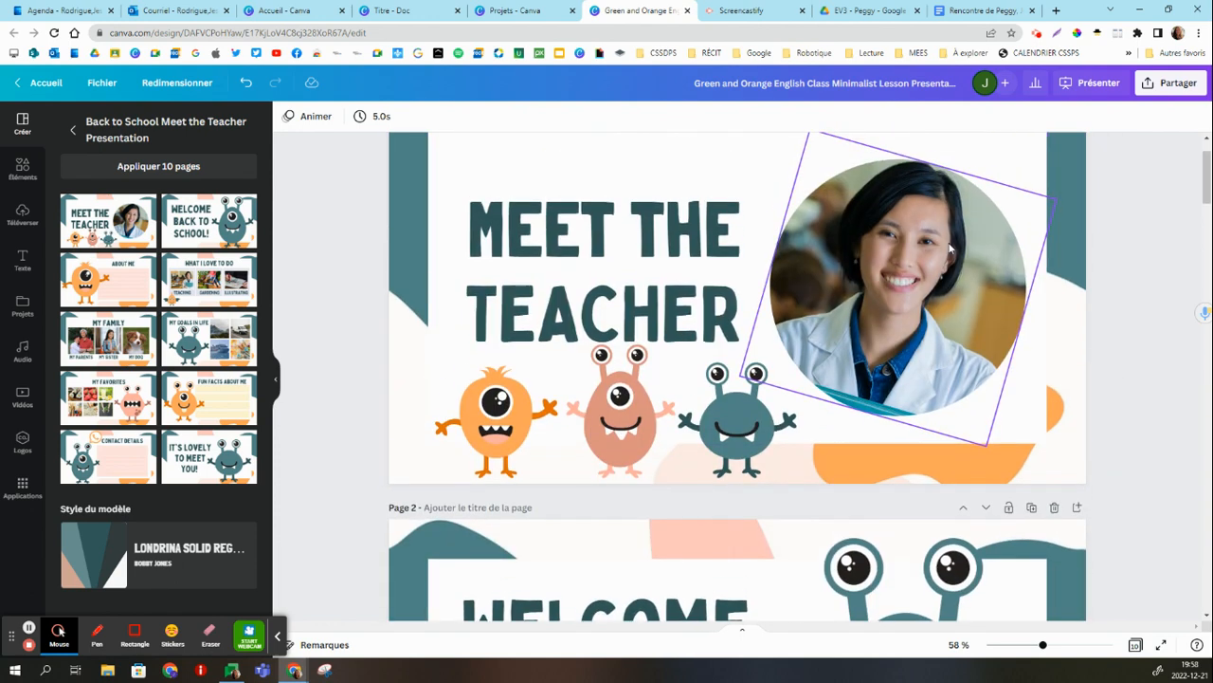
pyautogui.click(1061, 88)
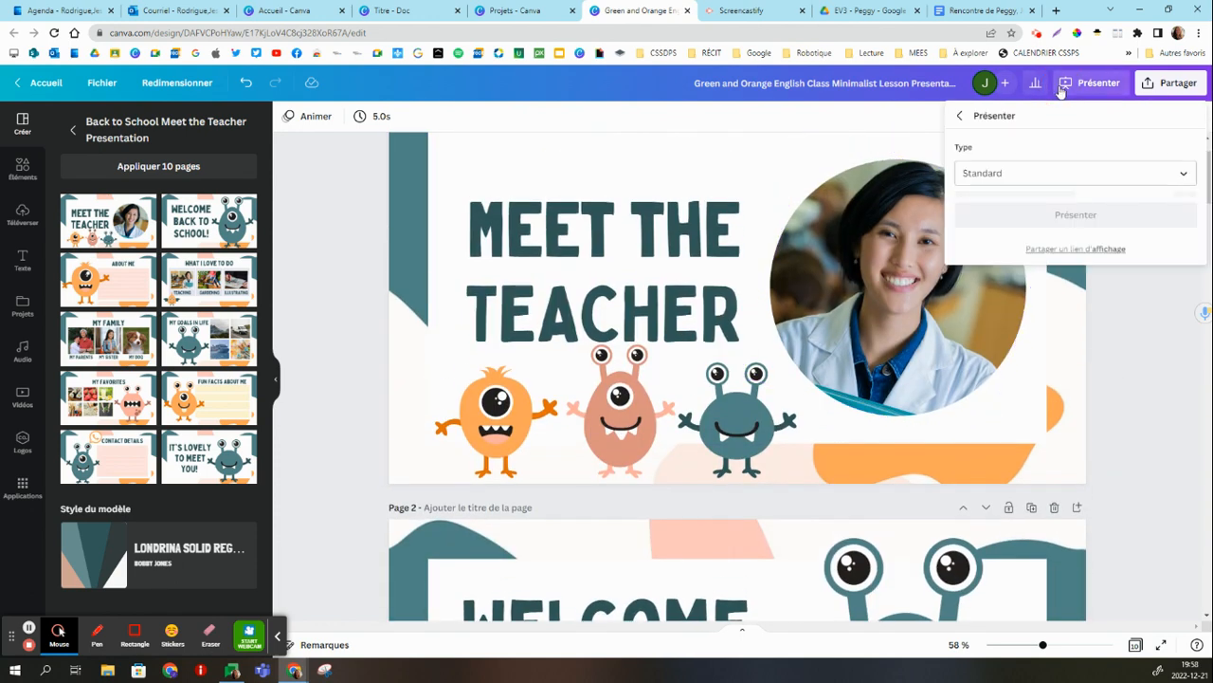
pyautogui.click(1085, 241)
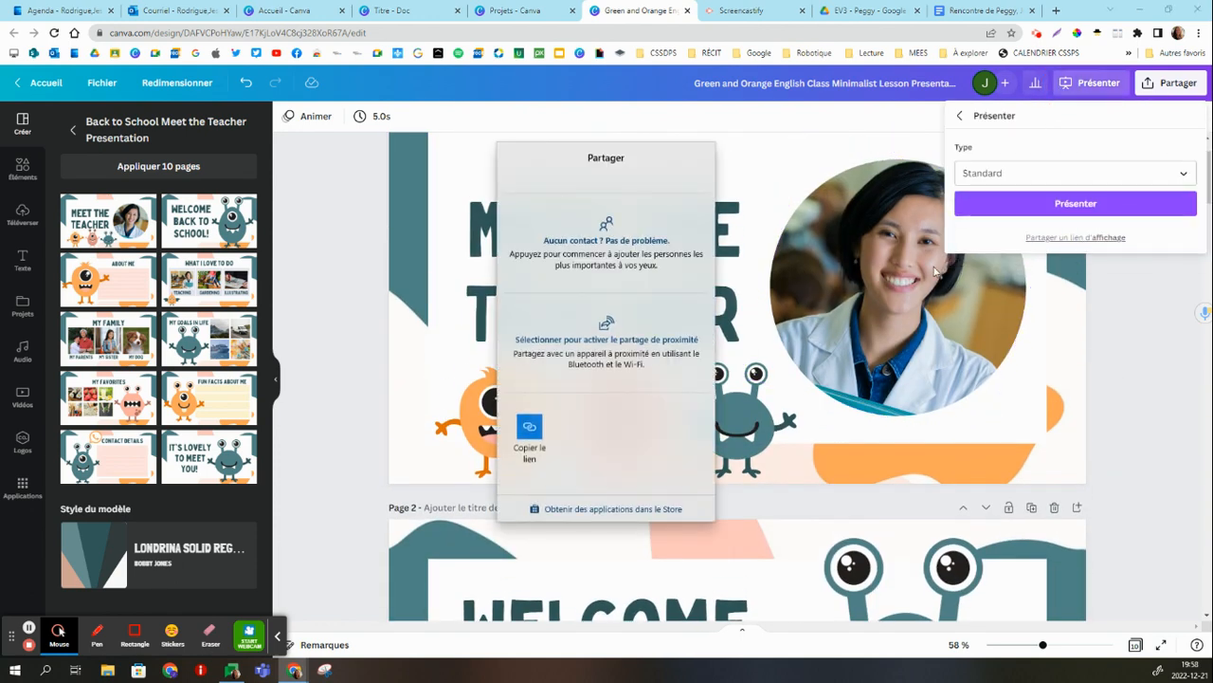
# Back in the Titre document, embed the presentation below the checklist using the copied link.
pyautogui.click(517, 9)
pyautogui.click(417, 9)
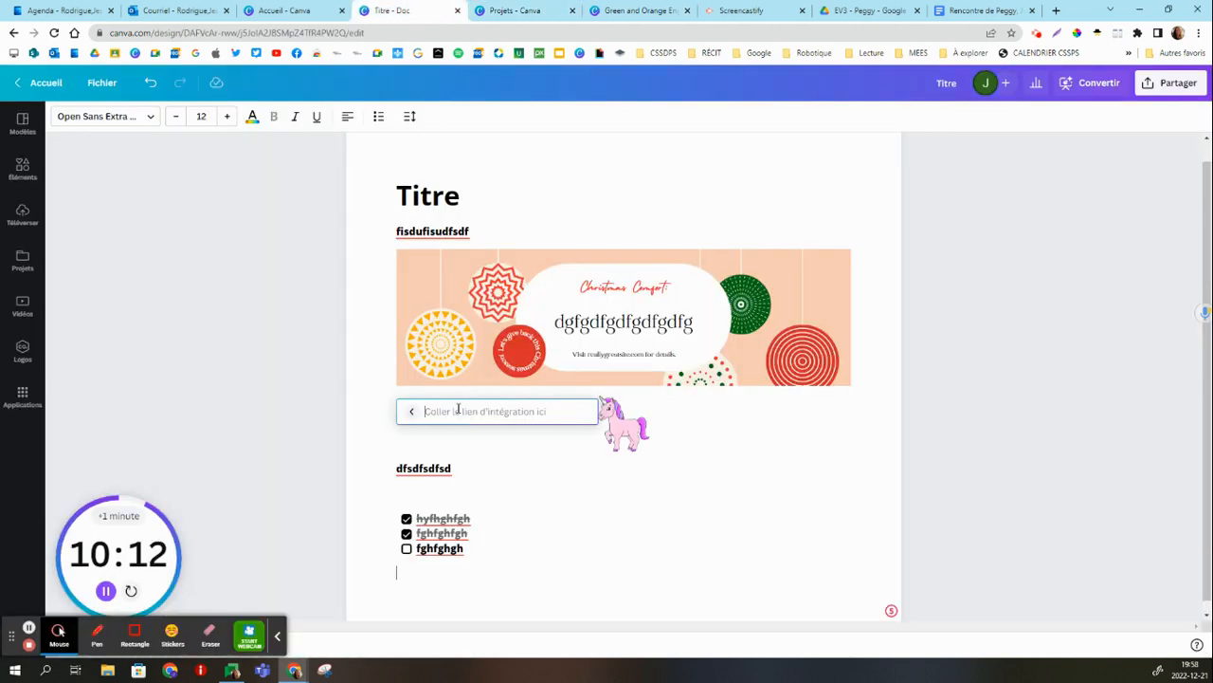
pyautogui.rightClick(458, 410)
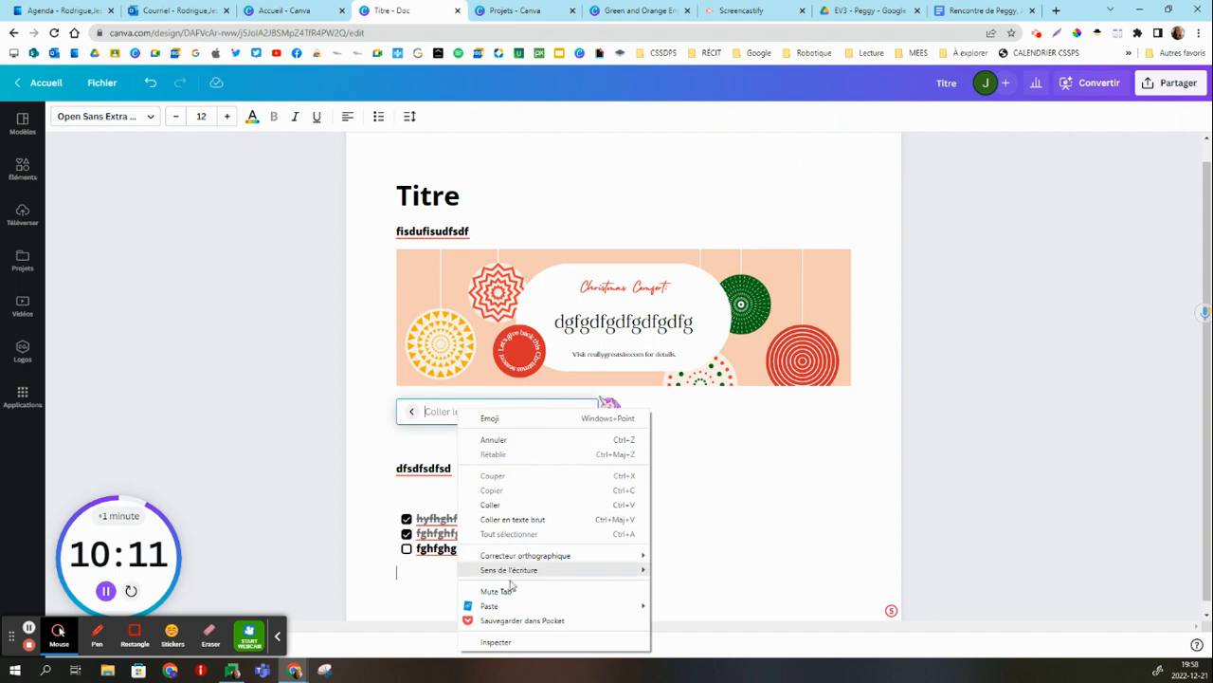
pyautogui.click(517, 510)
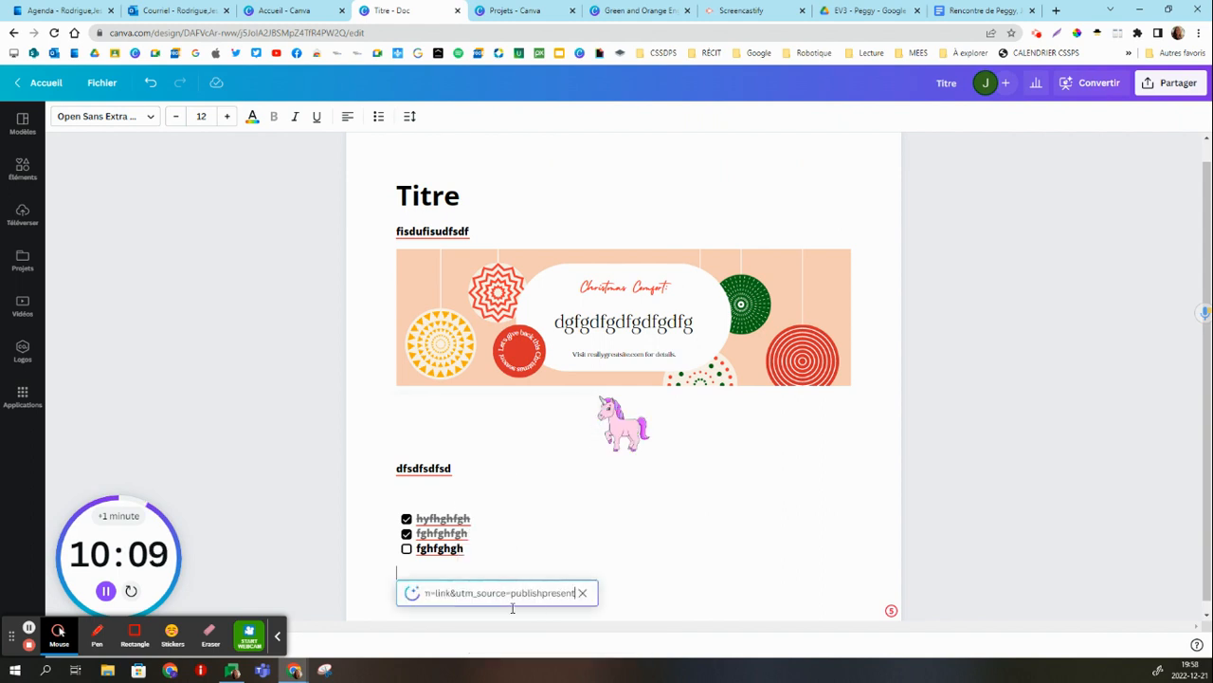
pyautogui.press('Return')
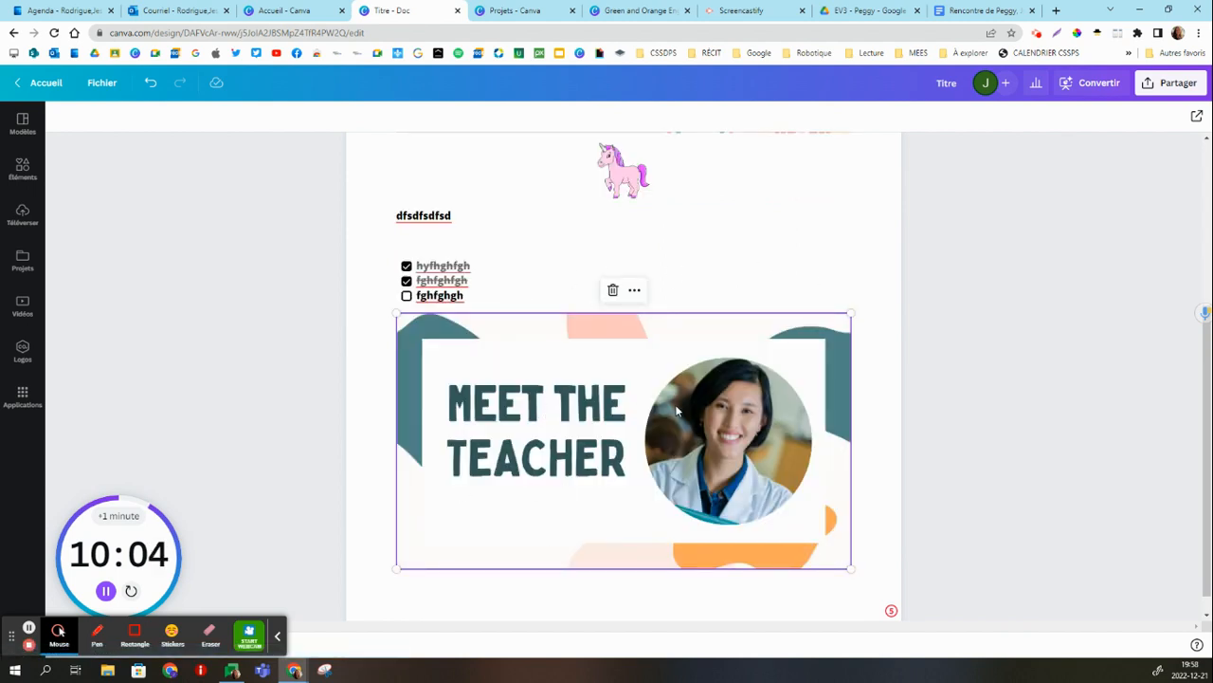
# Page through the embedded presentation inside the document up to the "Fun Facts About Me" slide.
pyautogui.click(630, 592)
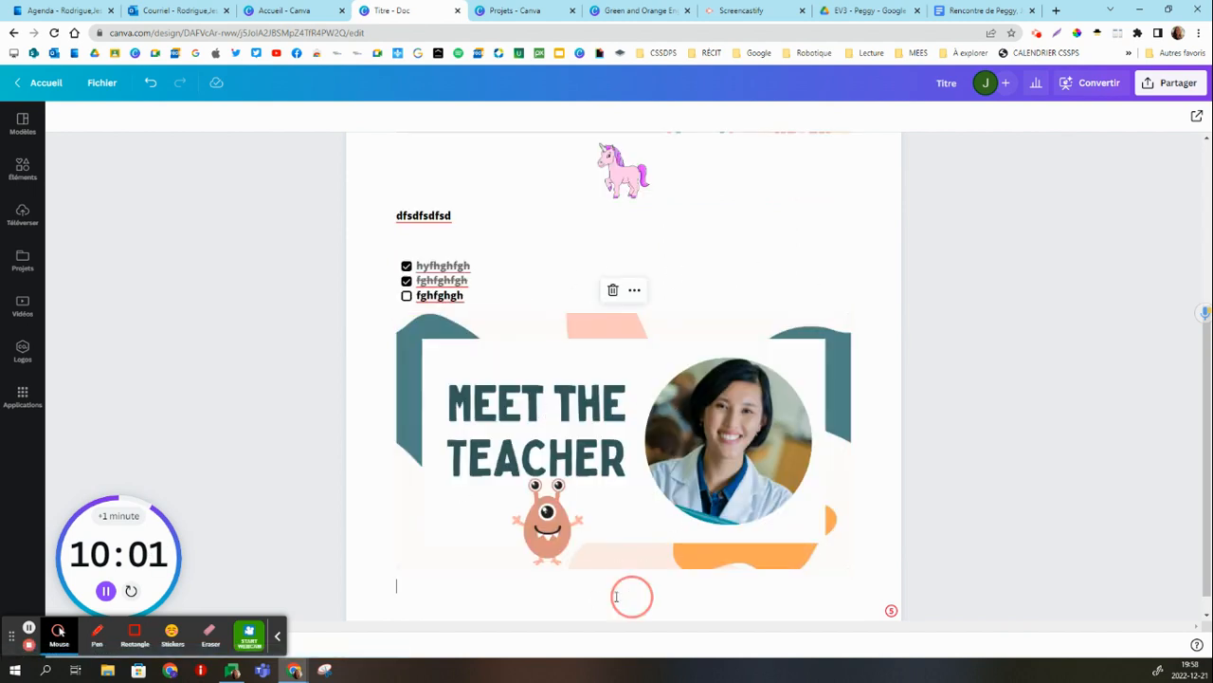
pyautogui.click(809, 468)
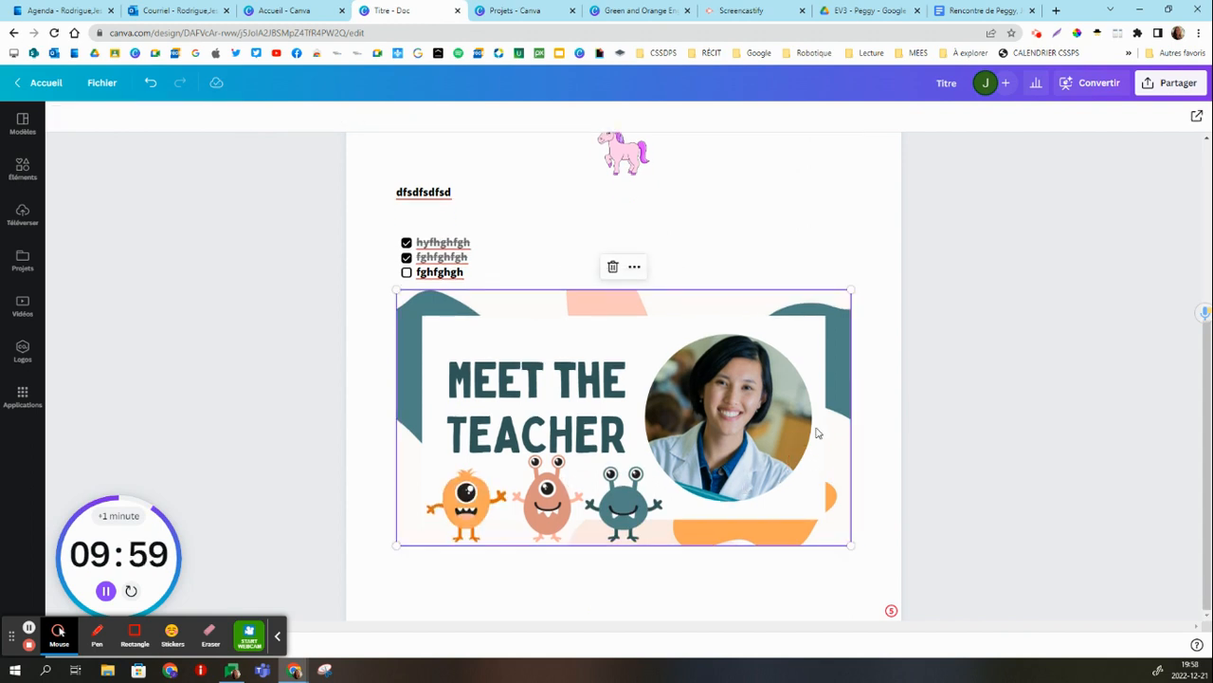
pyautogui.click(608, 573)
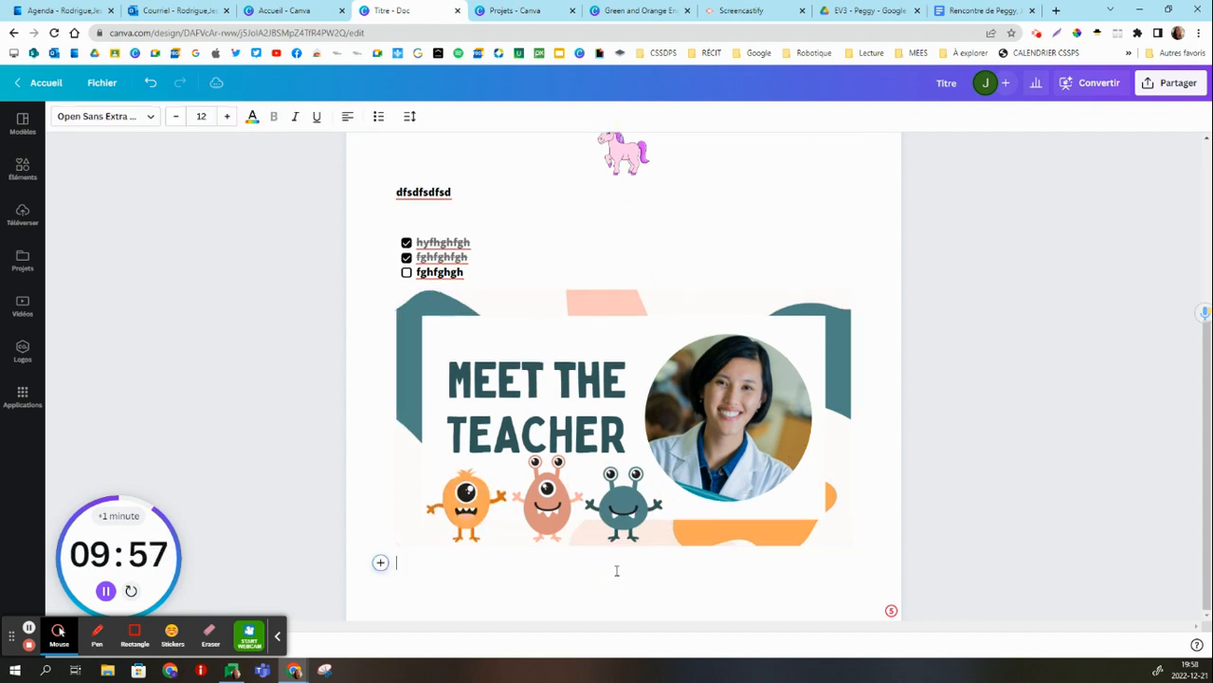
pyautogui.click(614, 429)
pyautogui.click(656, 451)
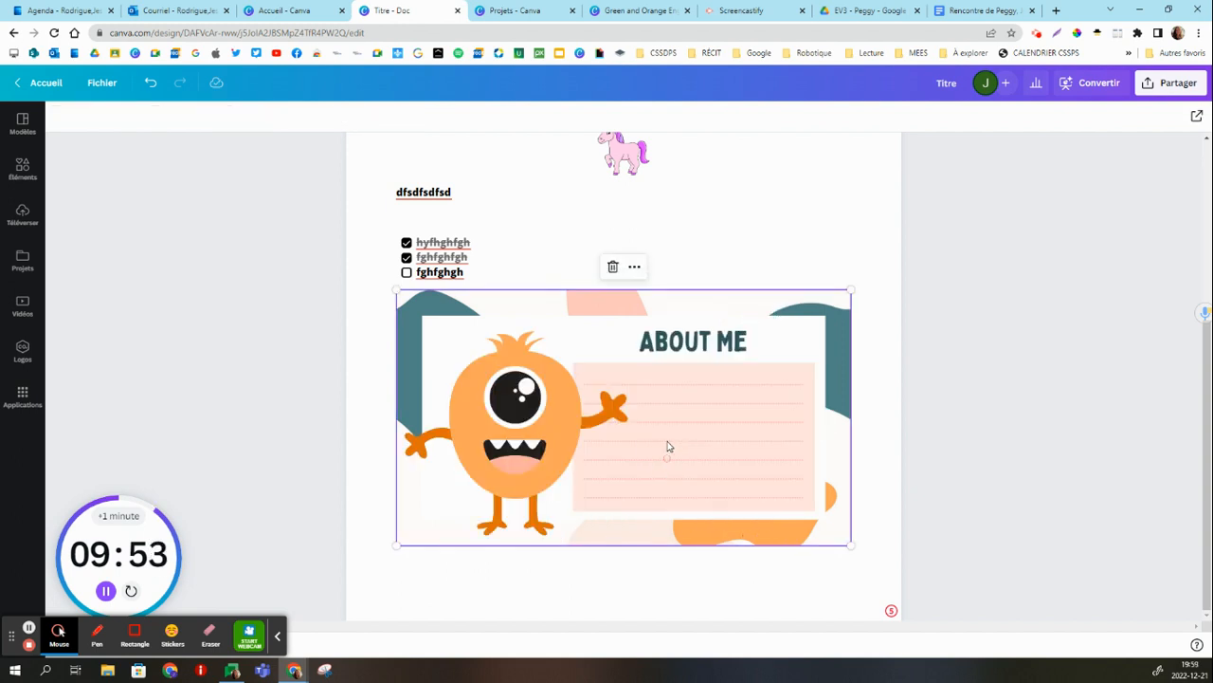
pyautogui.click(740, 429)
pyautogui.click(736, 450)
pyautogui.click(814, 448)
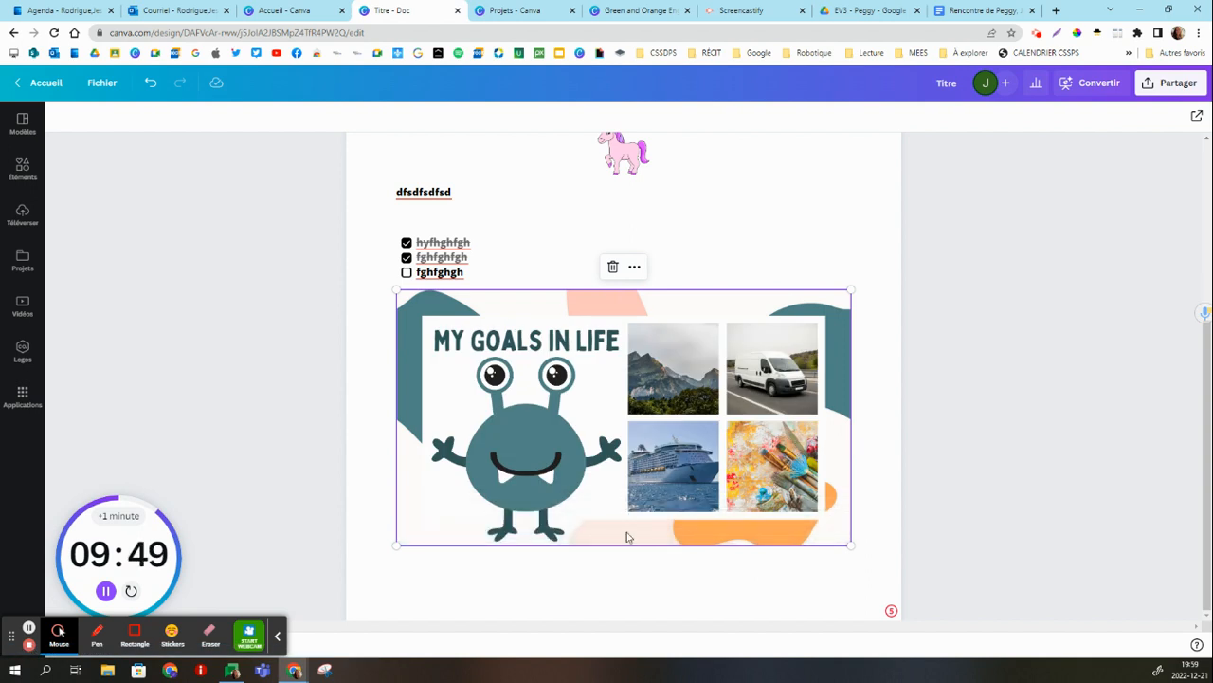
pyautogui.moveTo(618, 543)
pyautogui.click(483, 531)
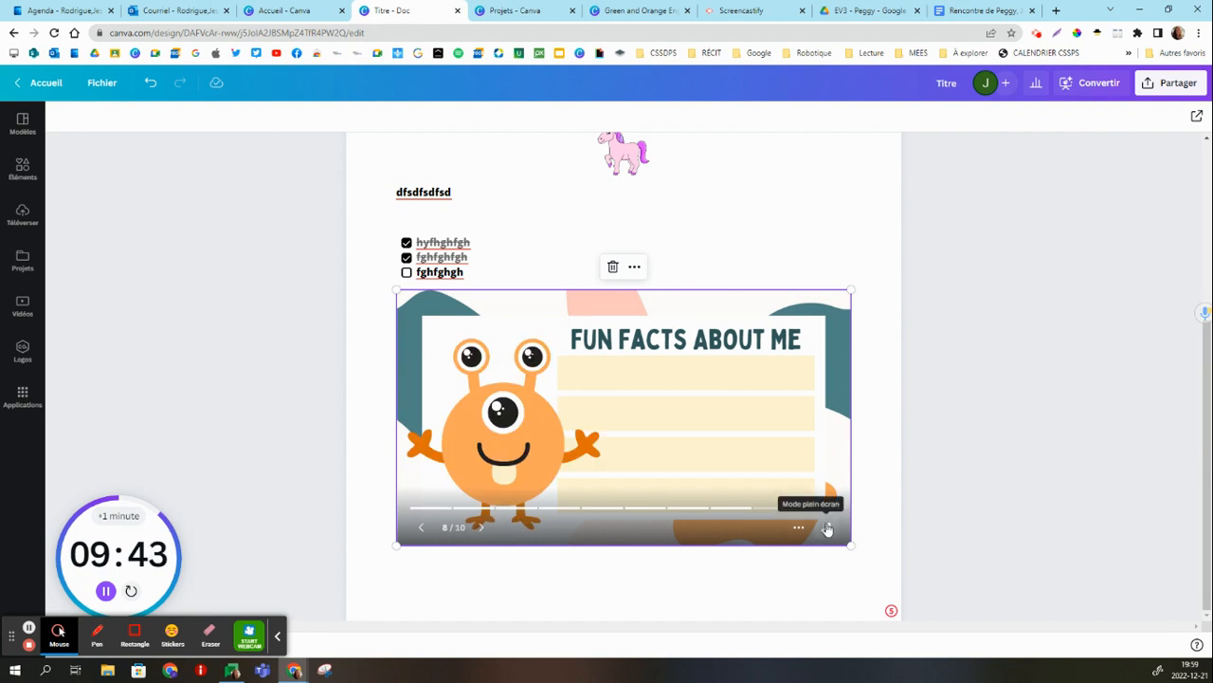
# Insert a pie chart (Diagramme circulaire) with its default data below the embedded presentation.
pyautogui.click(423, 563)
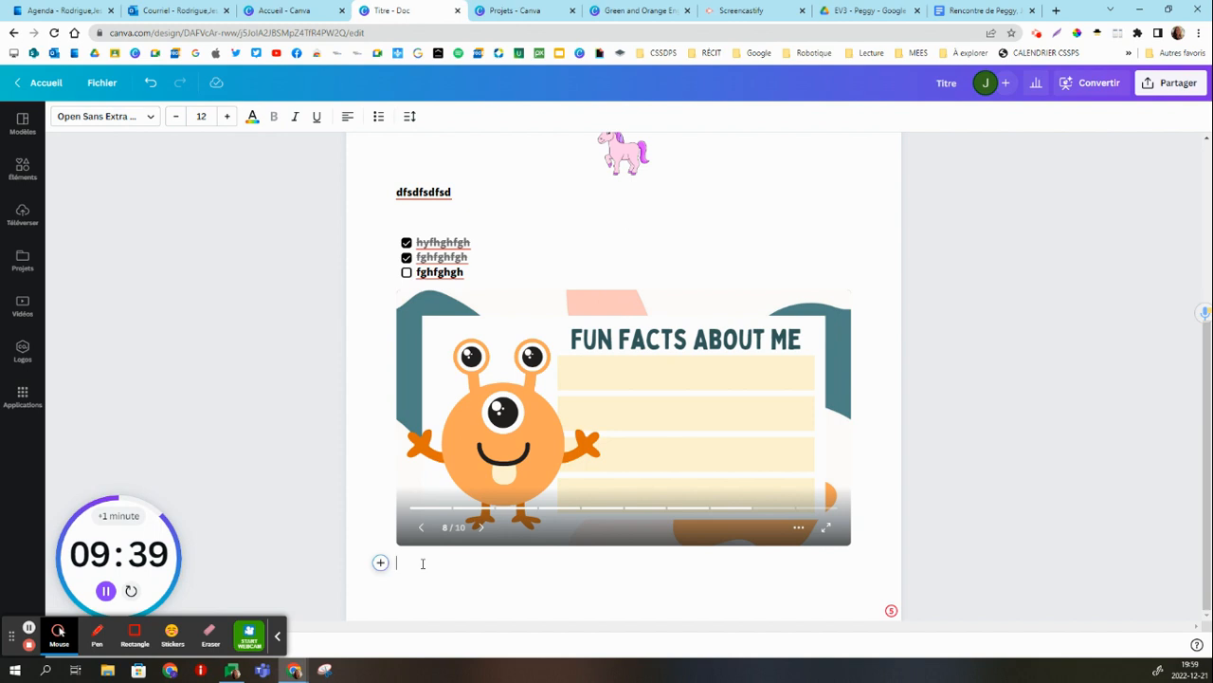
pyautogui.click(379, 564)
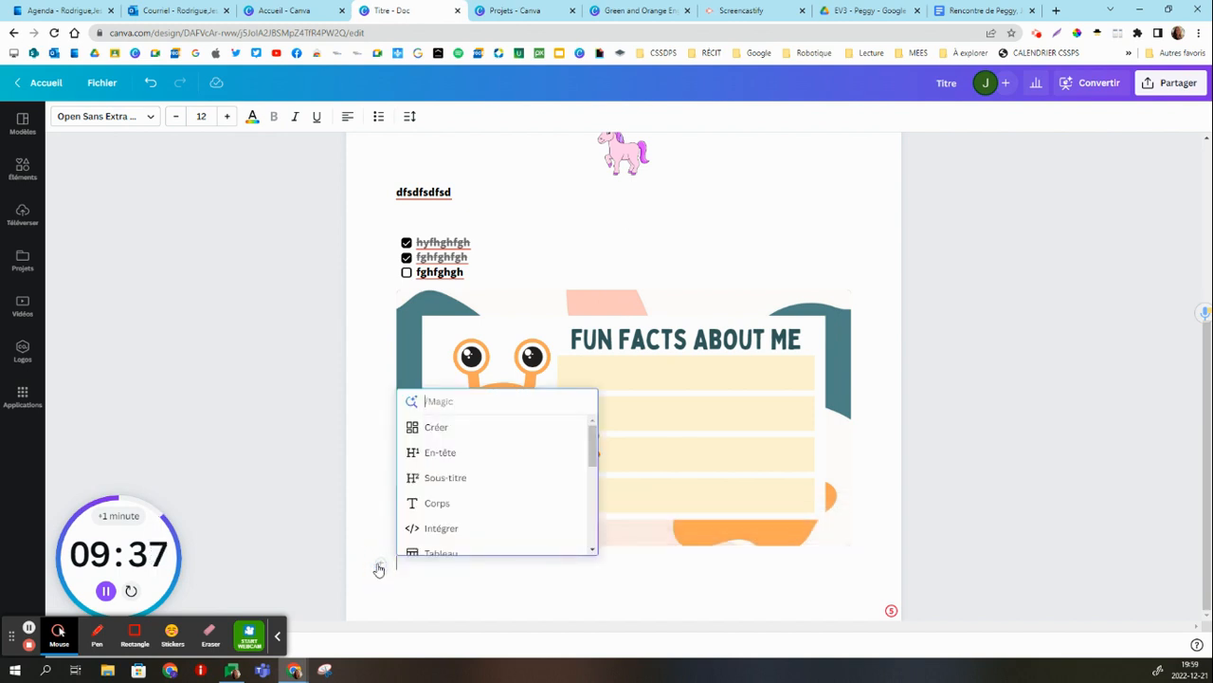
pyautogui.scroll(-5, 463, 461)
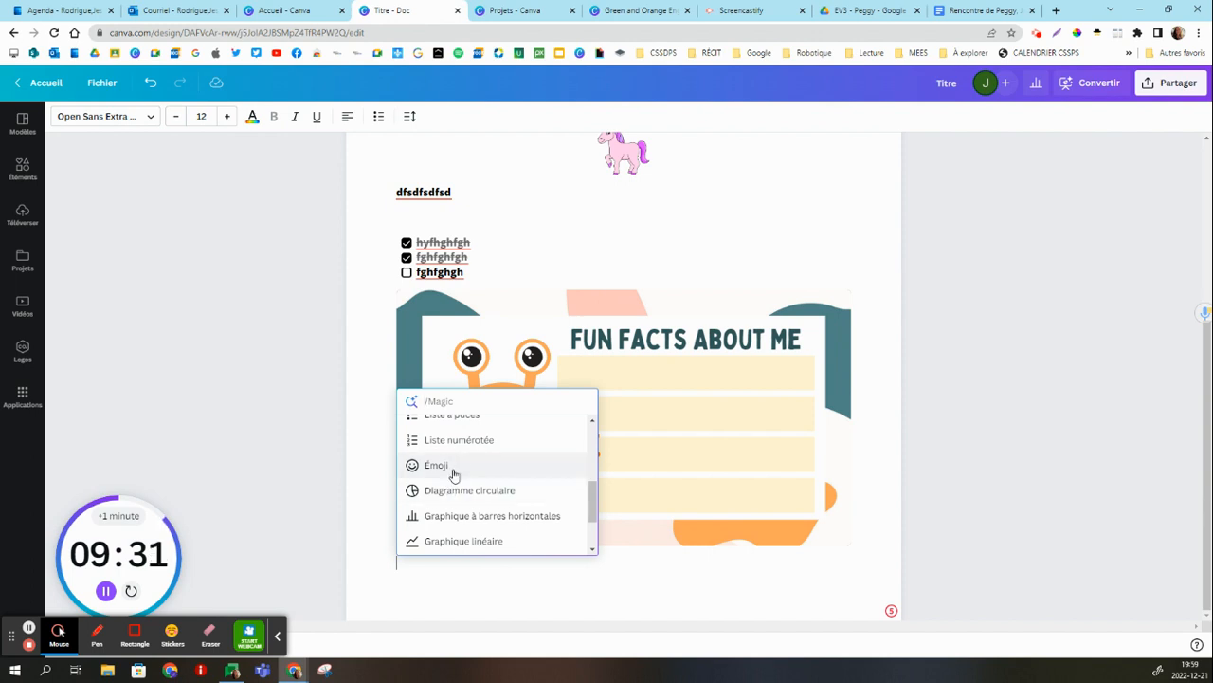
pyautogui.scroll(-2, 461, 516)
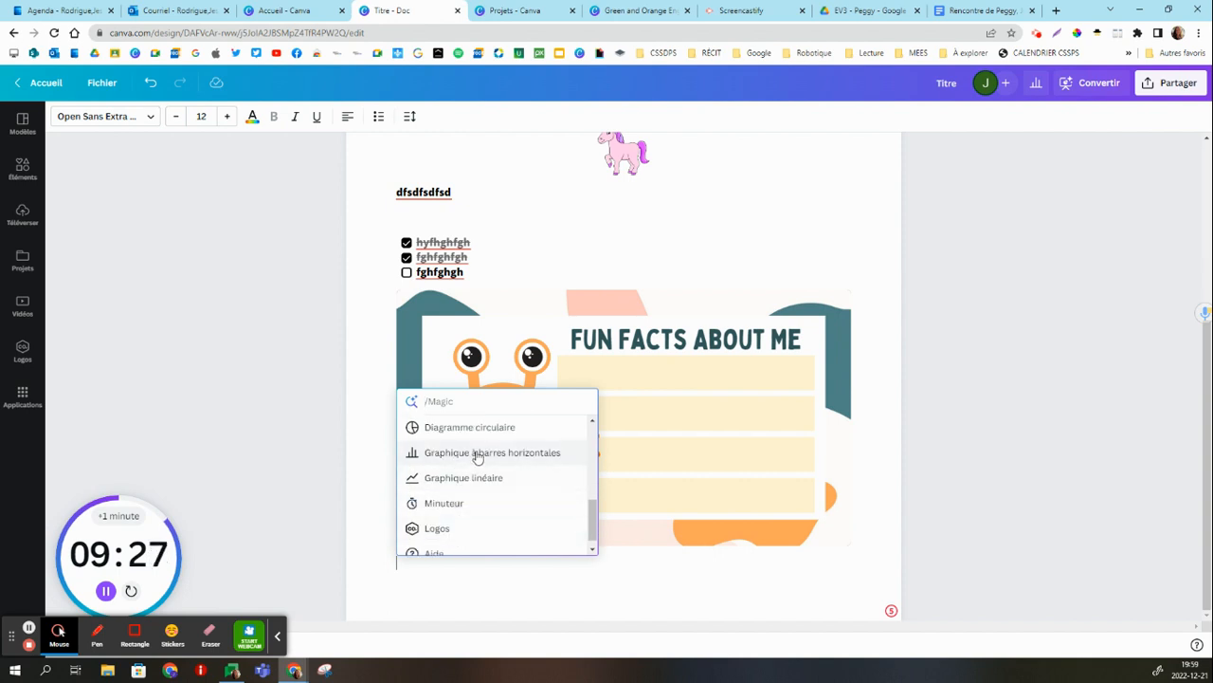
pyautogui.click(468, 432)
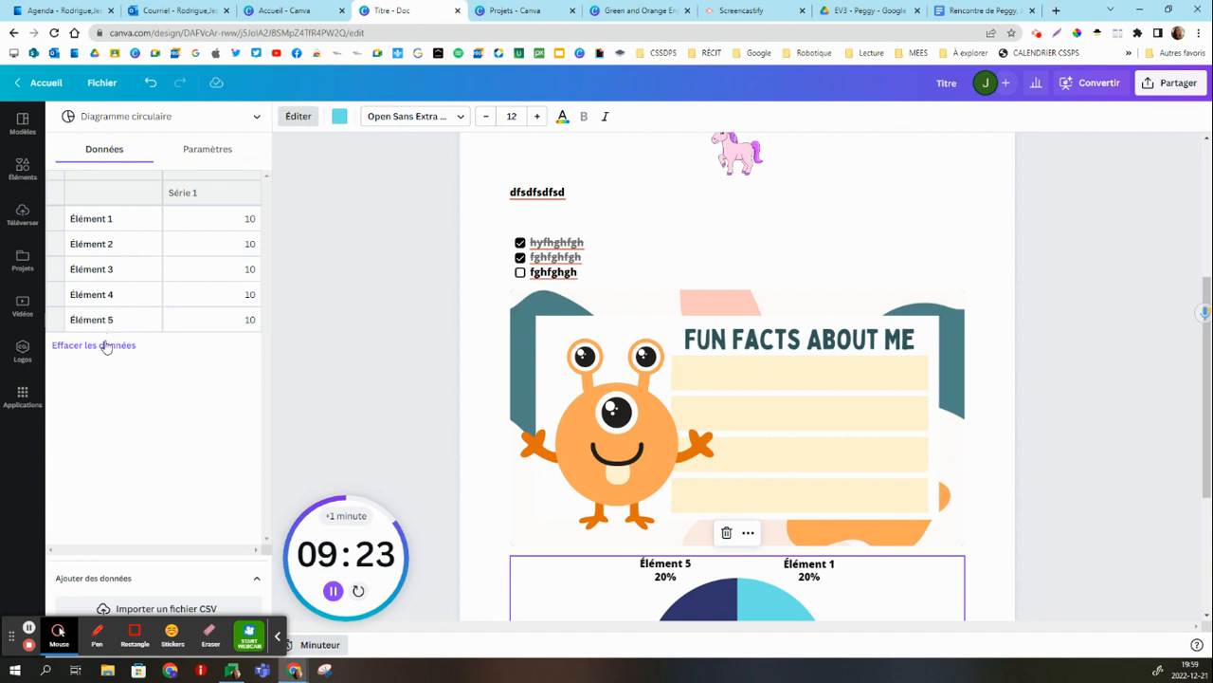
pyautogui.click(928, 579)
pyautogui.scroll(-3, 923, 574)
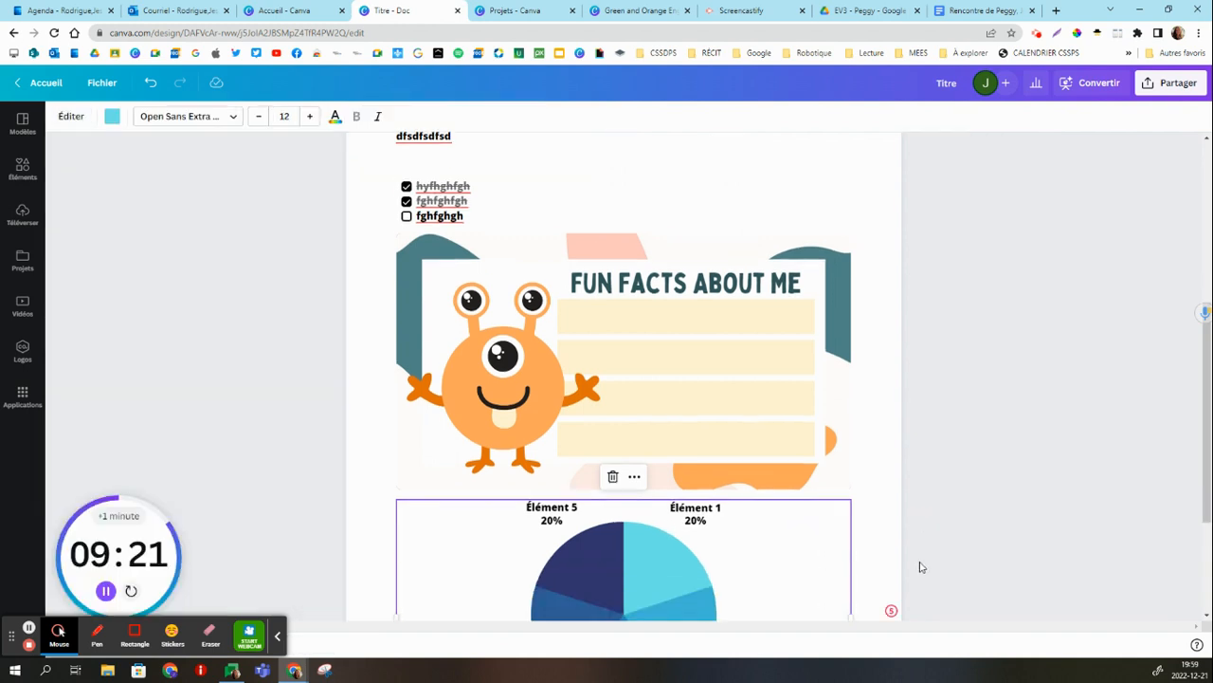
# Change the pie chart below the presentation to a line chart (Graphique linéaire).
pyautogui.click(639, 420)
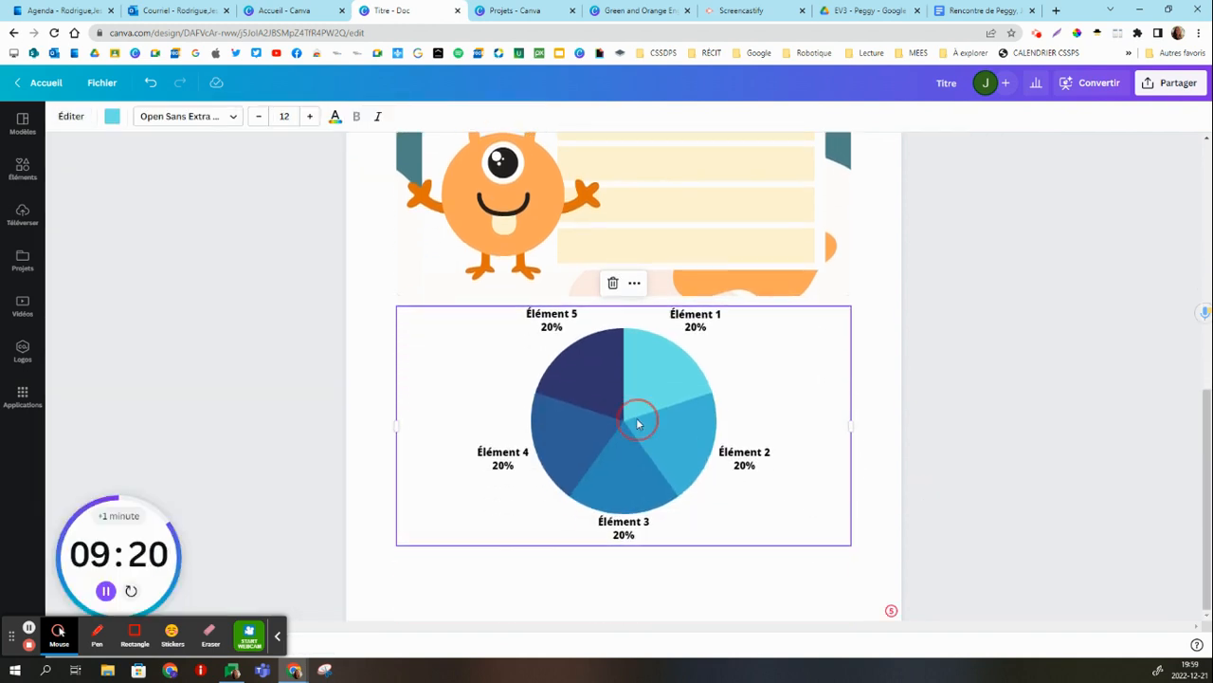
pyautogui.click(565, 437)
pyautogui.click(277, 635)
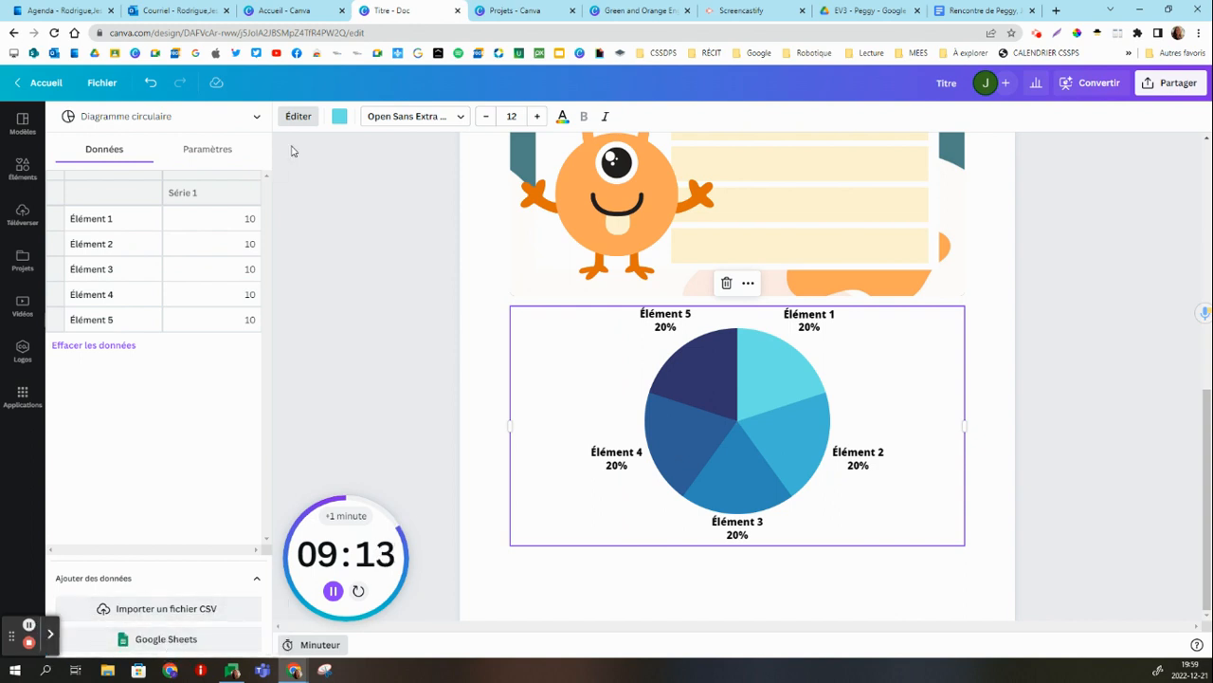
pyautogui.click(239, 121)
pyautogui.scroll(2, 149, 165)
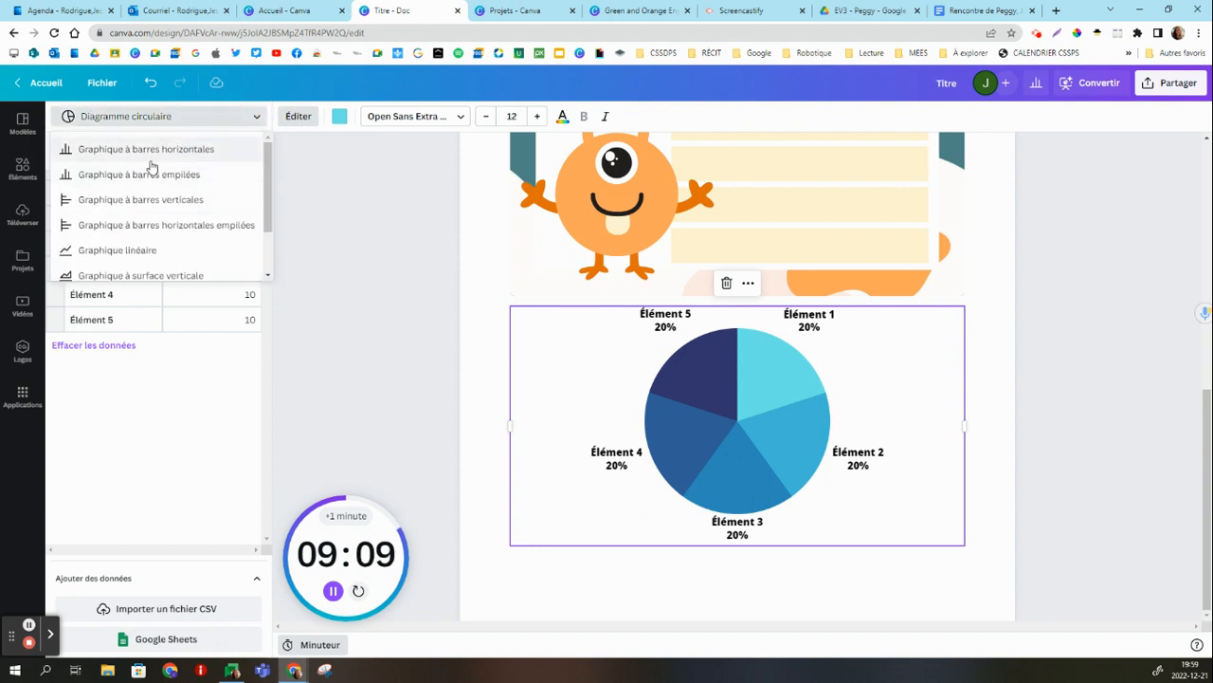
pyautogui.scroll(-2, 150, 168)
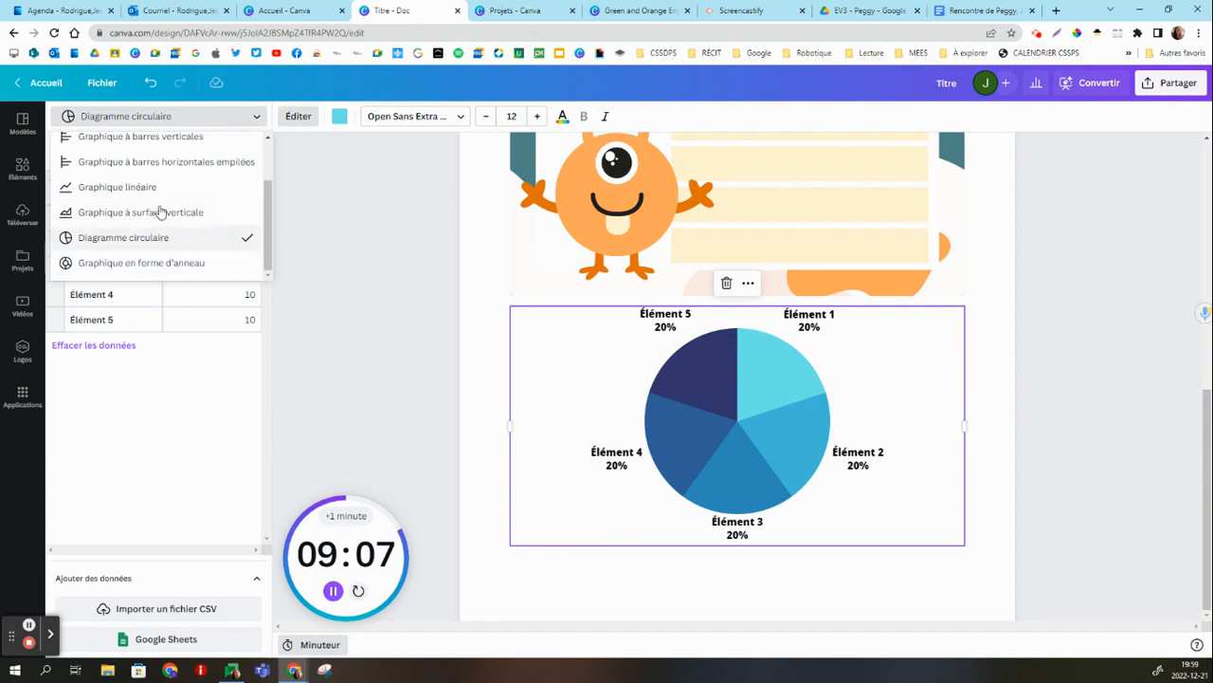
pyautogui.click(164, 186)
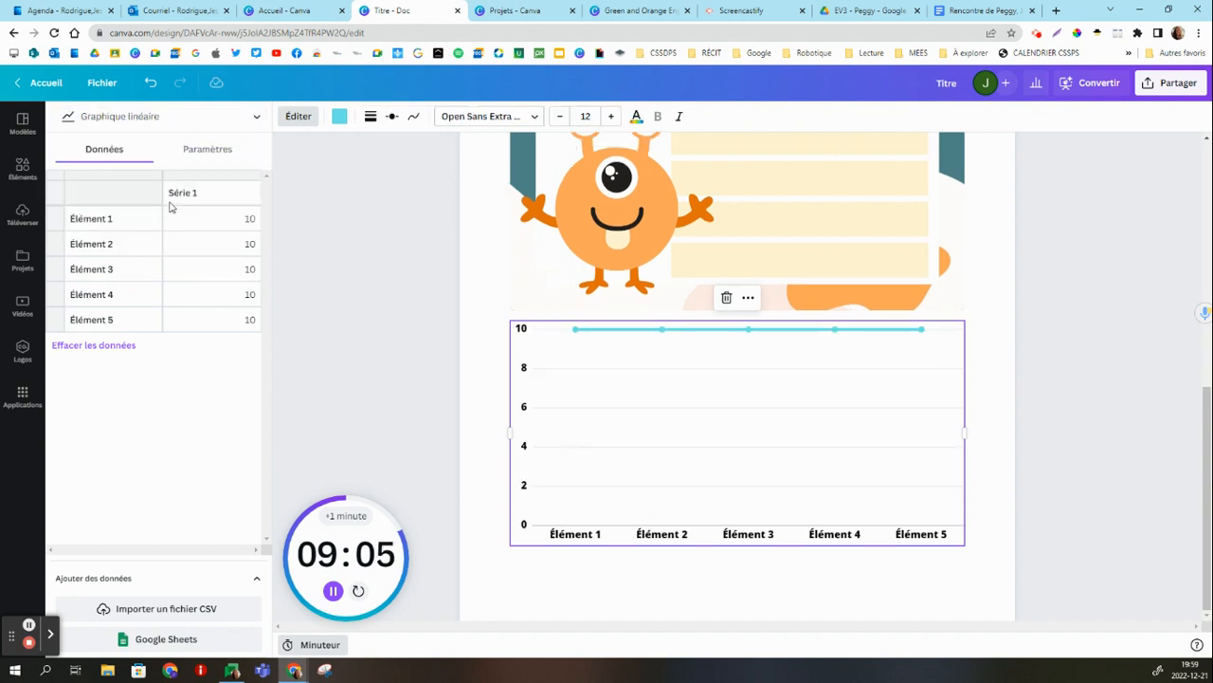
pyautogui.click(422, 253)
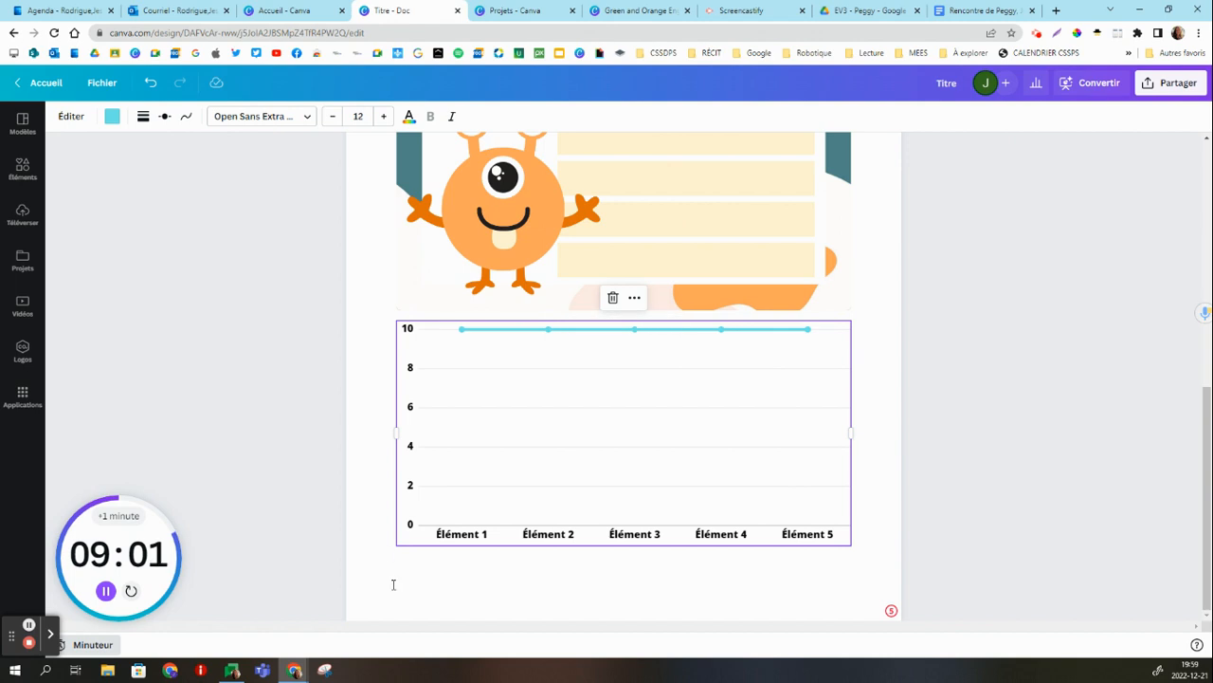
# Browse the document templates (Modèles), the graphic elements (Éléments) and the uploaded images (Téléverser).
pyautogui.scroll(6, 384, 533)
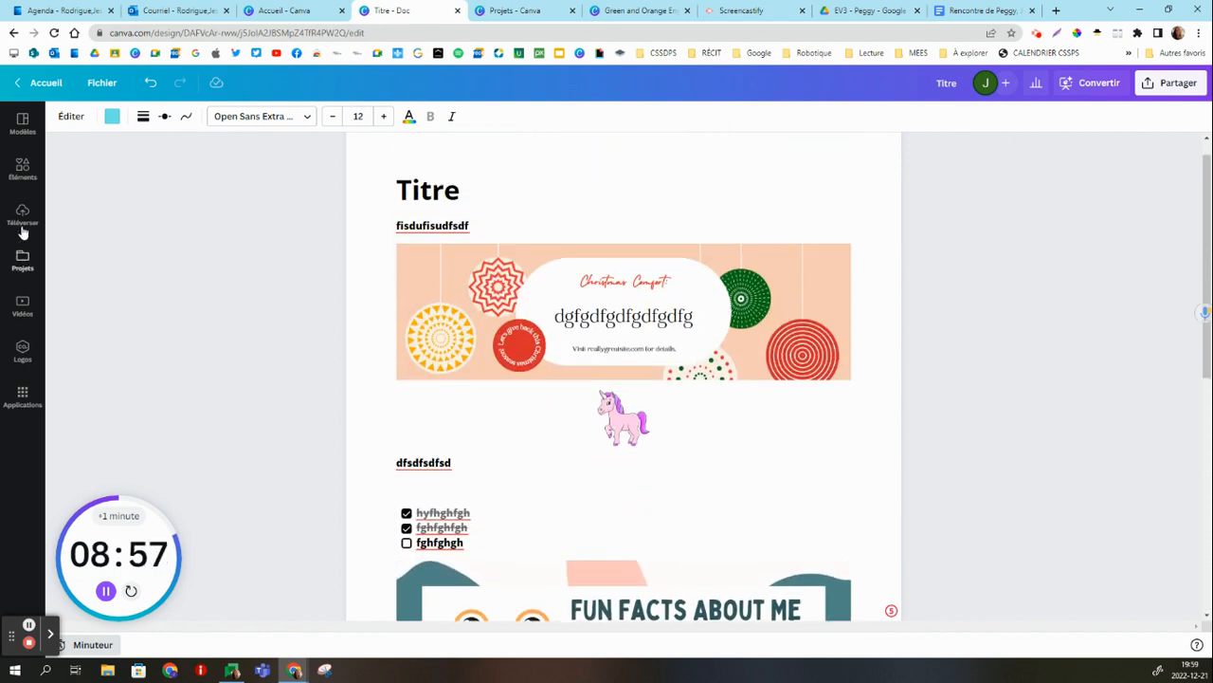
pyautogui.click(21, 140)
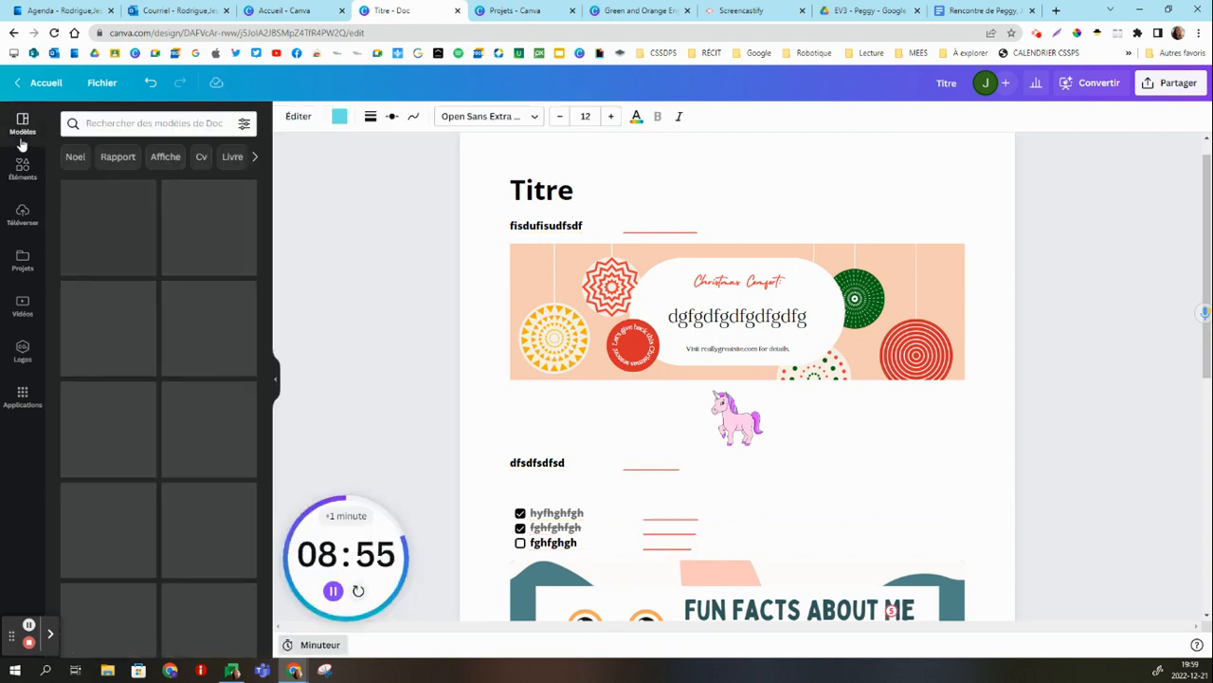
pyautogui.scroll(-5, 171, 379)
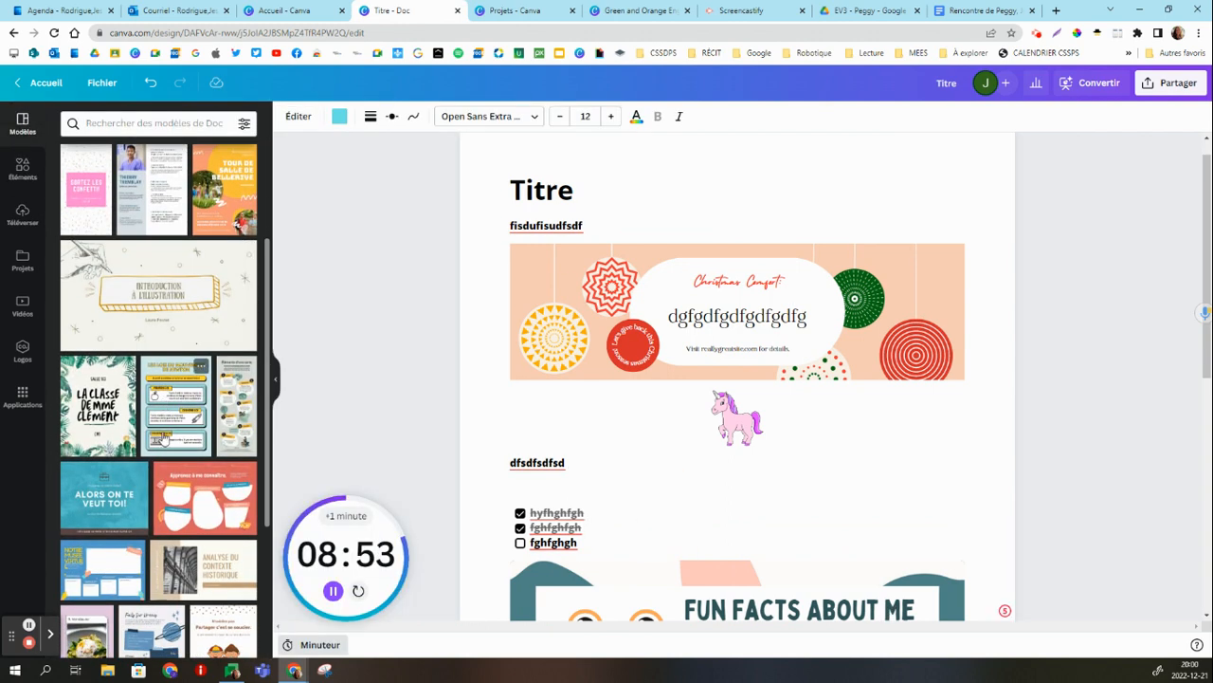
pyautogui.scroll(-5, 165, 427)
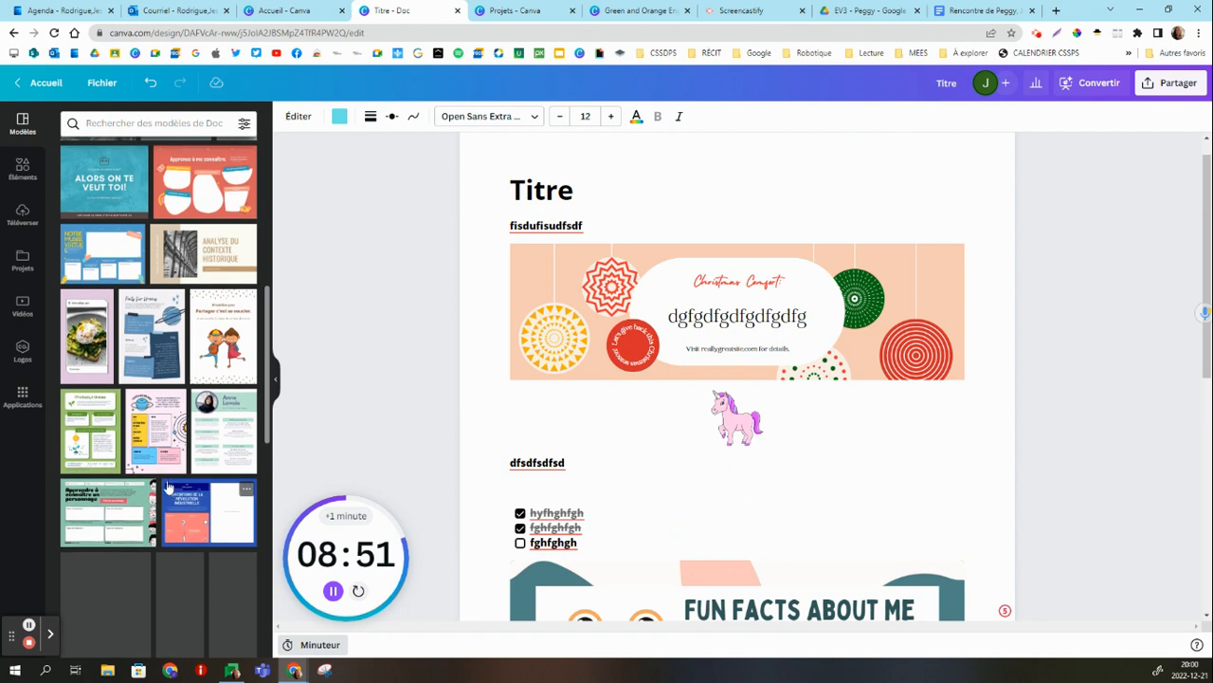
pyautogui.click(22, 169)
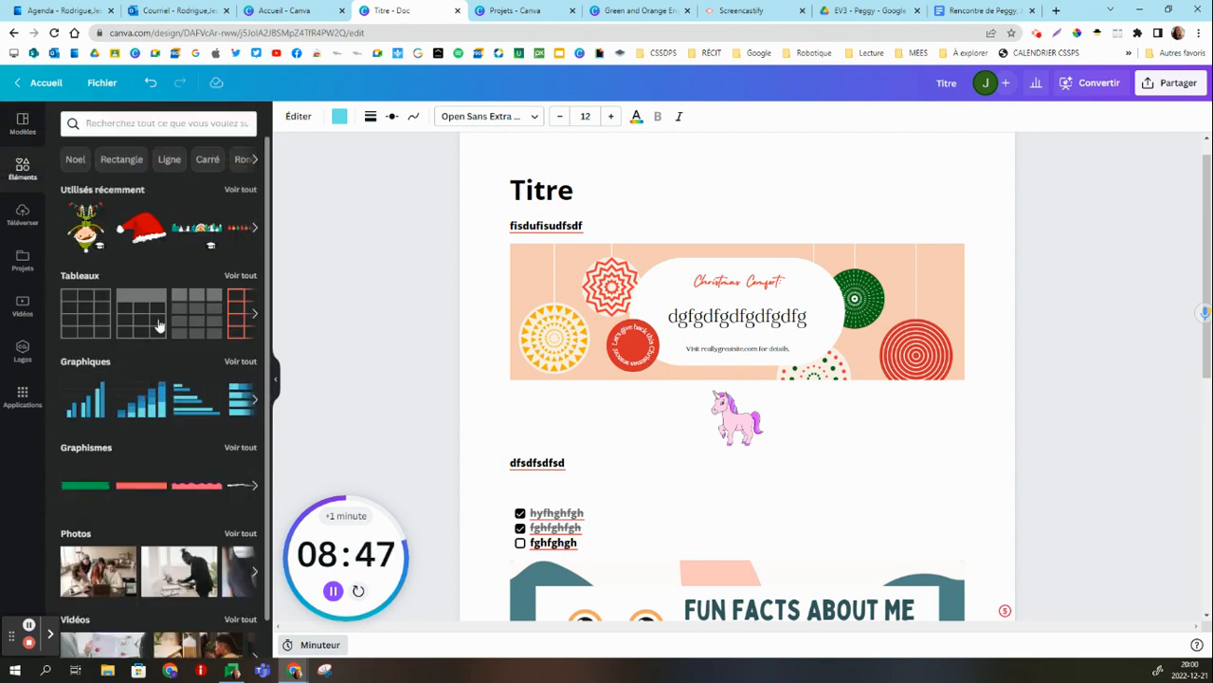
pyautogui.scroll(-1, 123, 372)
pyautogui.scroll(1, 104, 384)
pyautogui.click(27, 218)
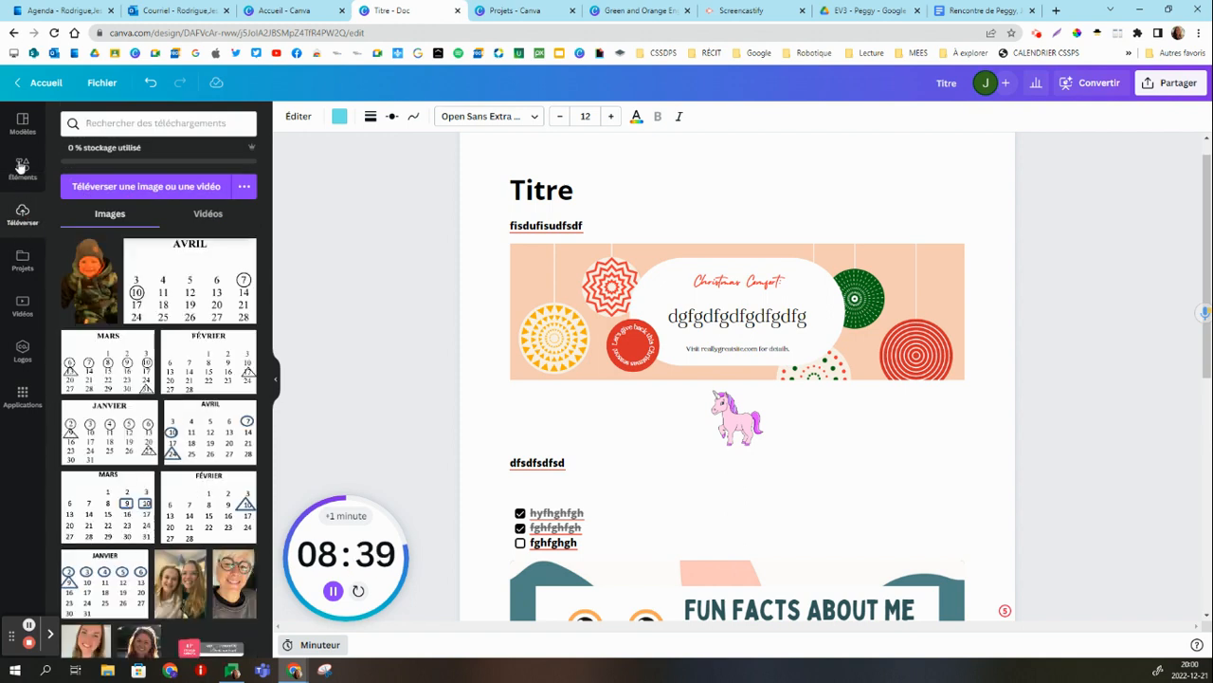